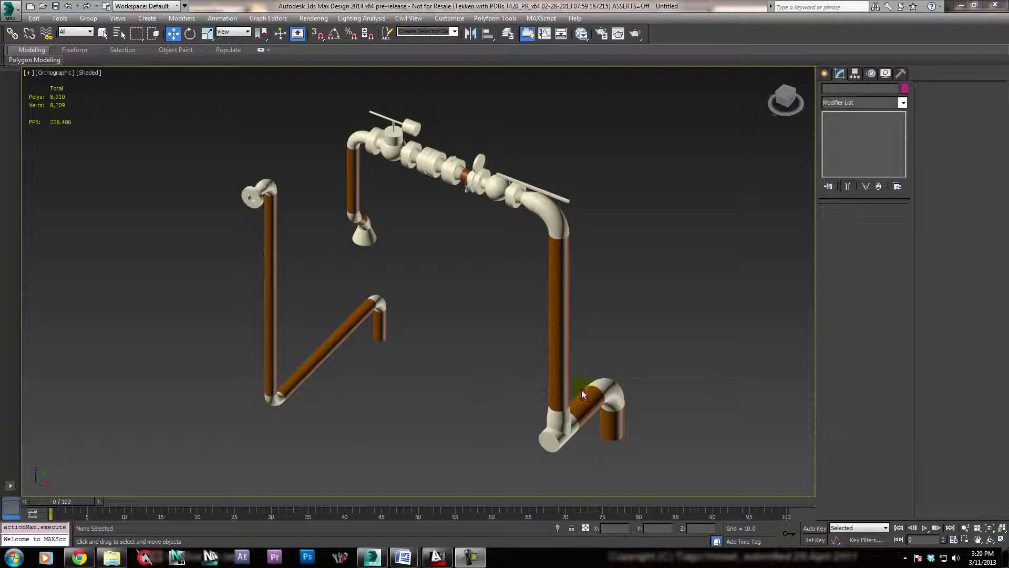
Move all six piping objects about 206 units in the negative X direction and clear the selection
middle_click_drag(469, 443, 238, 383)
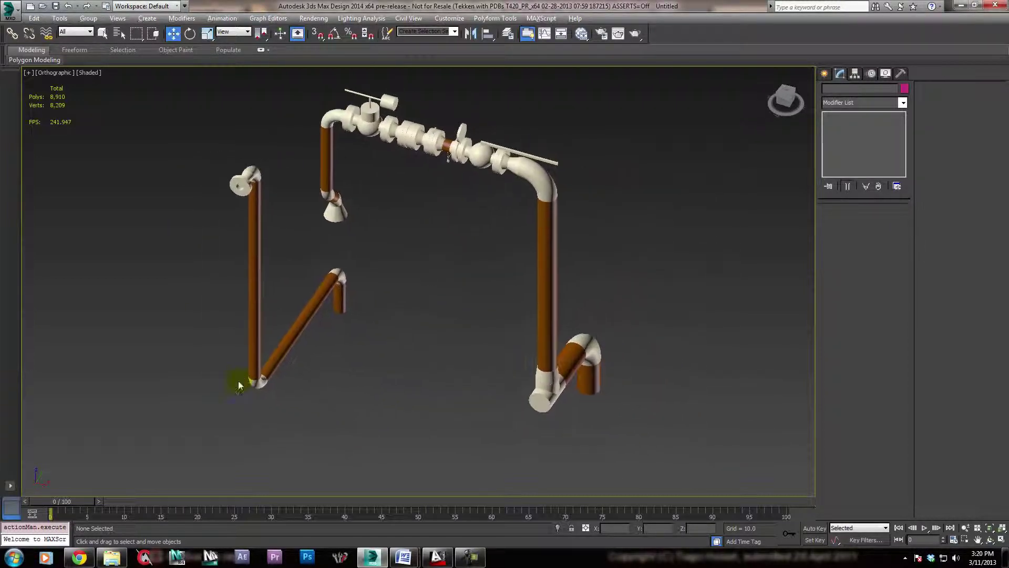
scroll(354, 383, "down", 3)
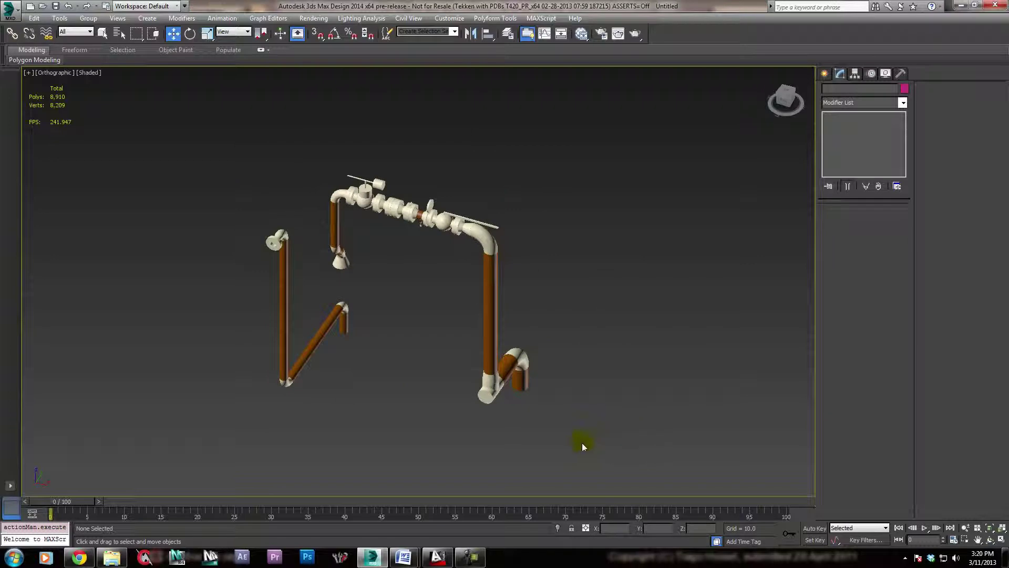
left_click_drag(660, 442, 116, 114)
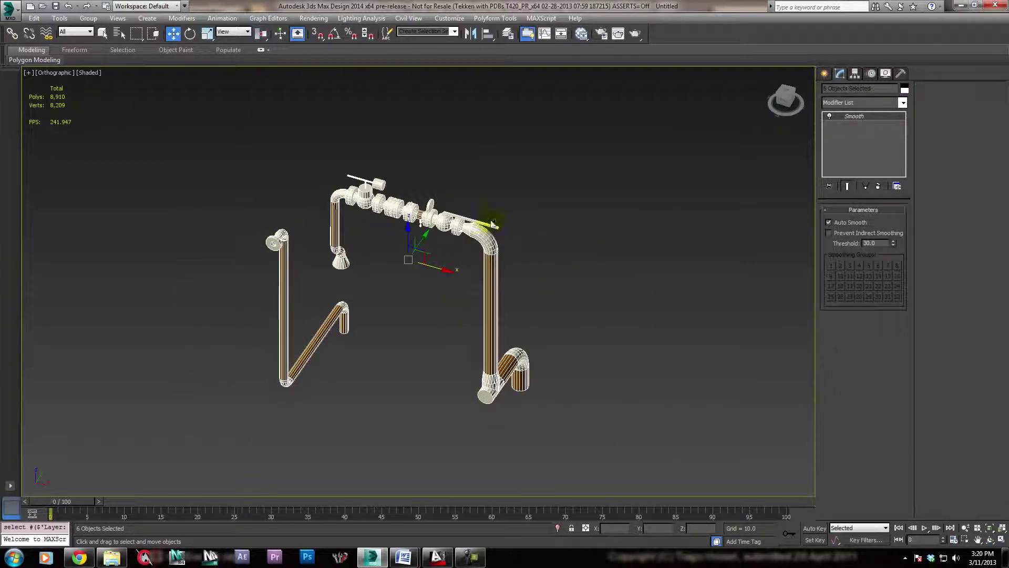
left_click_drag(441, 269, 189, 225)
middle_click_drag(295, 293, 428, 322)
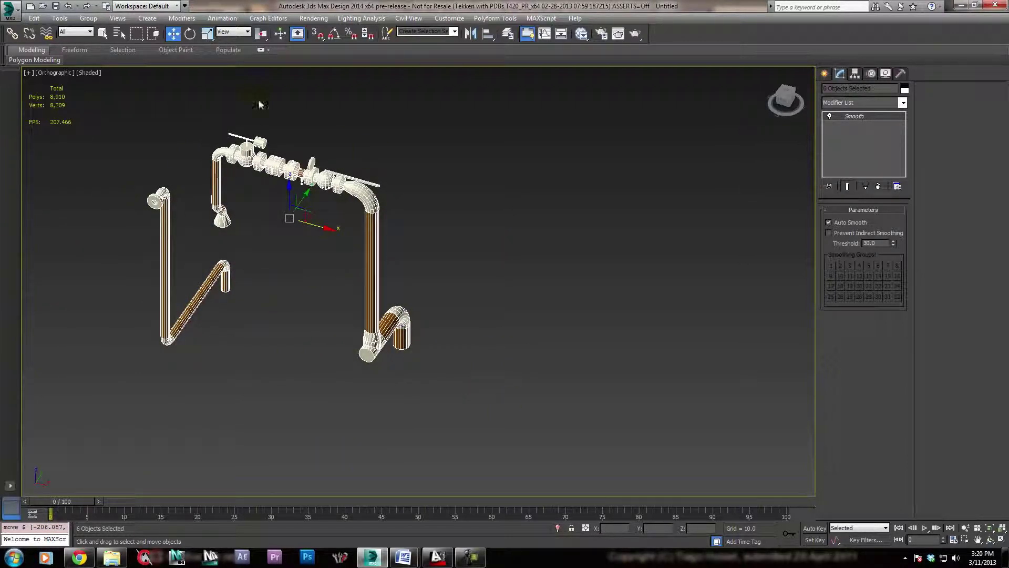
left_click(518, 330)
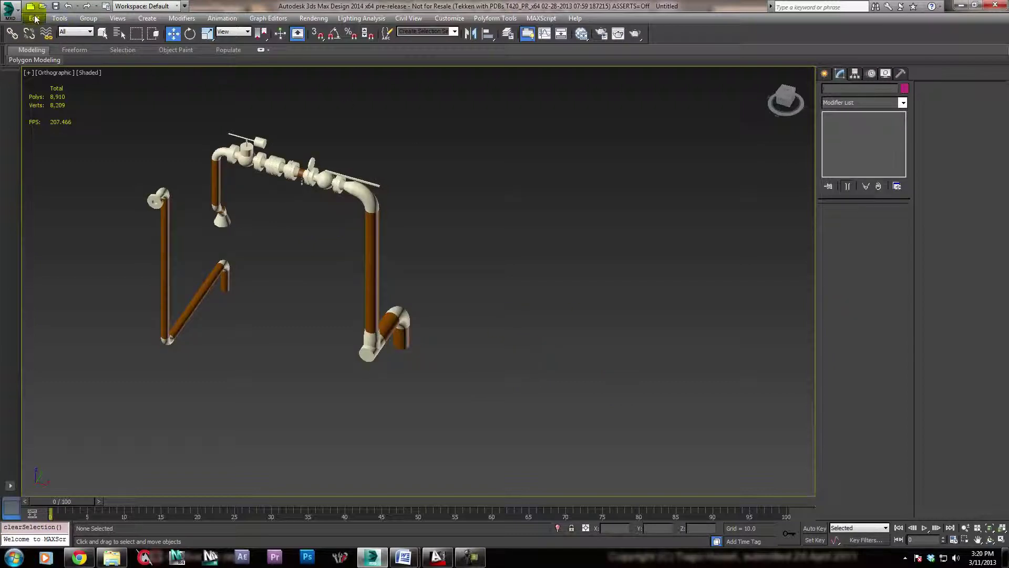
left_click(10, 9)
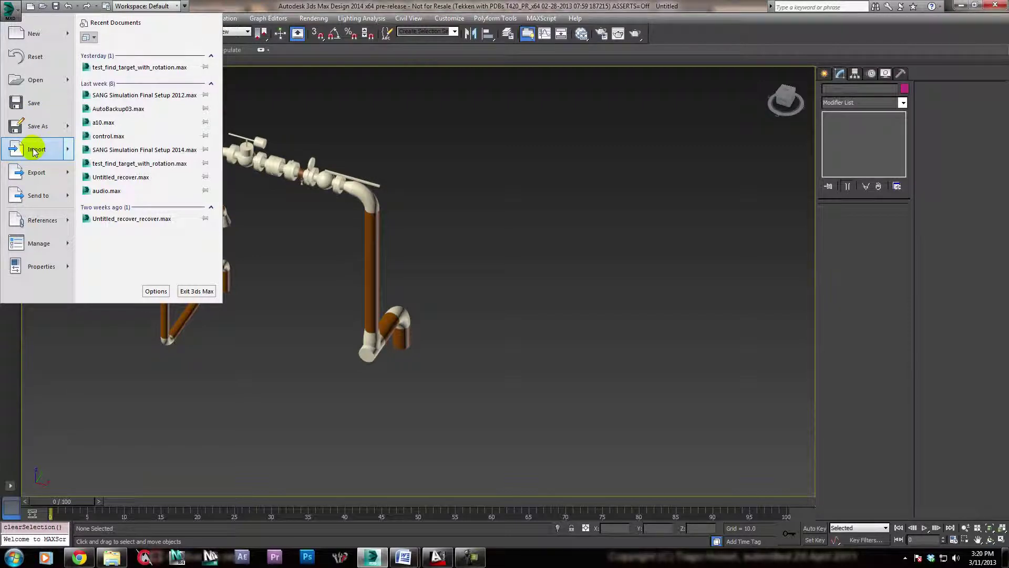
mouse_move(38, 151)
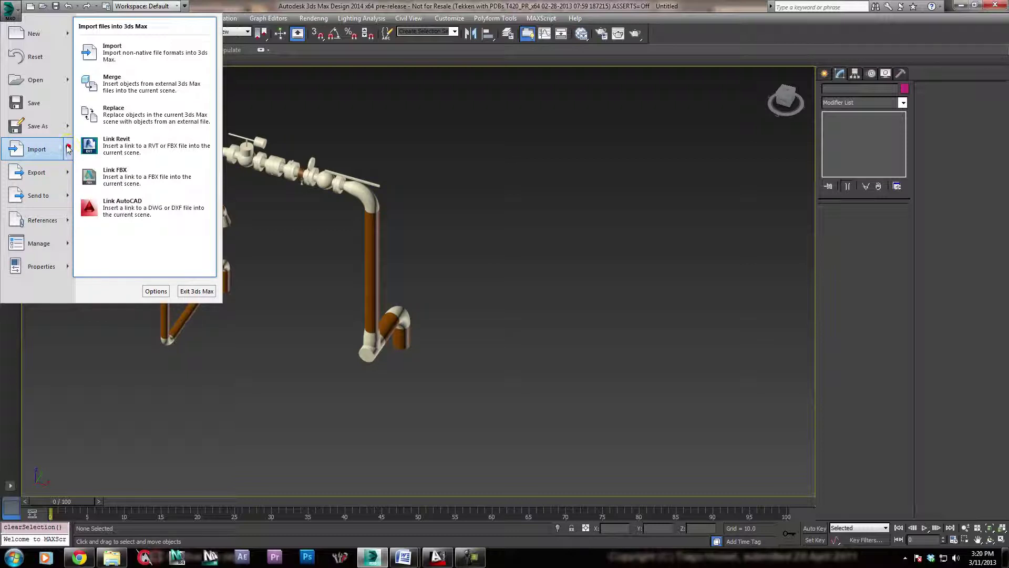
left_click(315, 284)
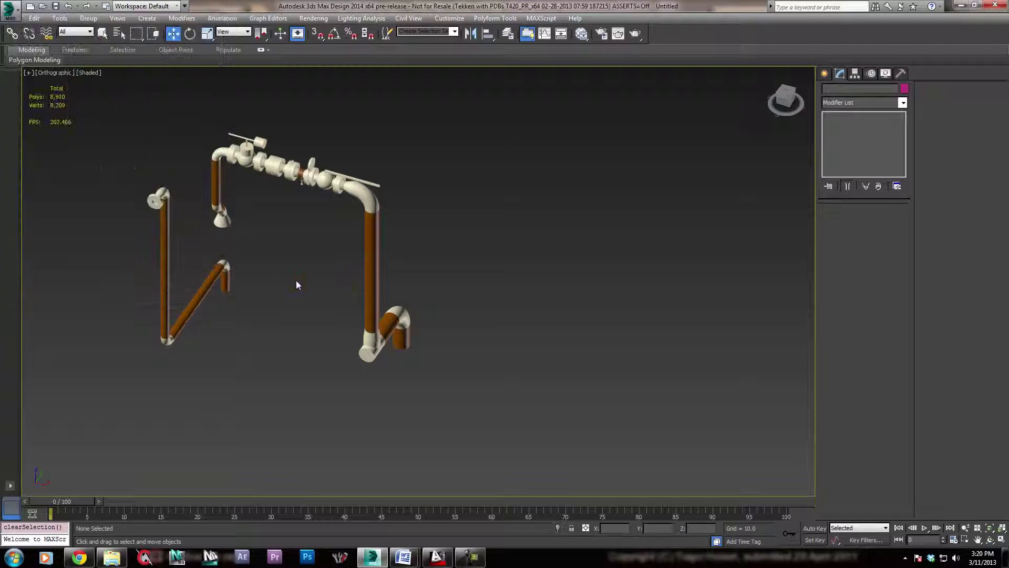
Start an AutoCAD file link and choose the drawing 3D-PIP-002-A_BD.dwg from the SurfacesOnlyFiles folder
left_click(10, 9)
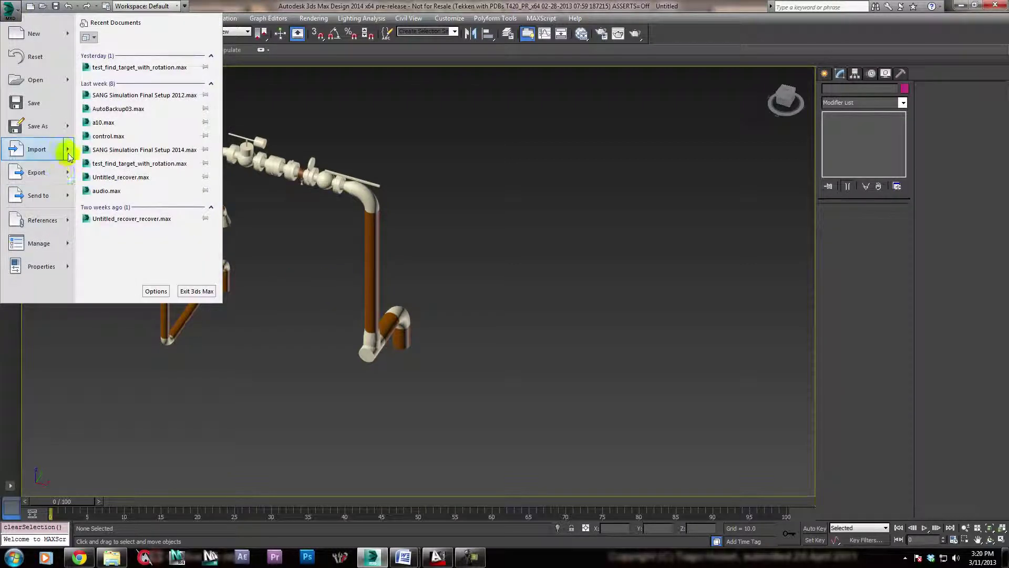
left_click(131, 208)
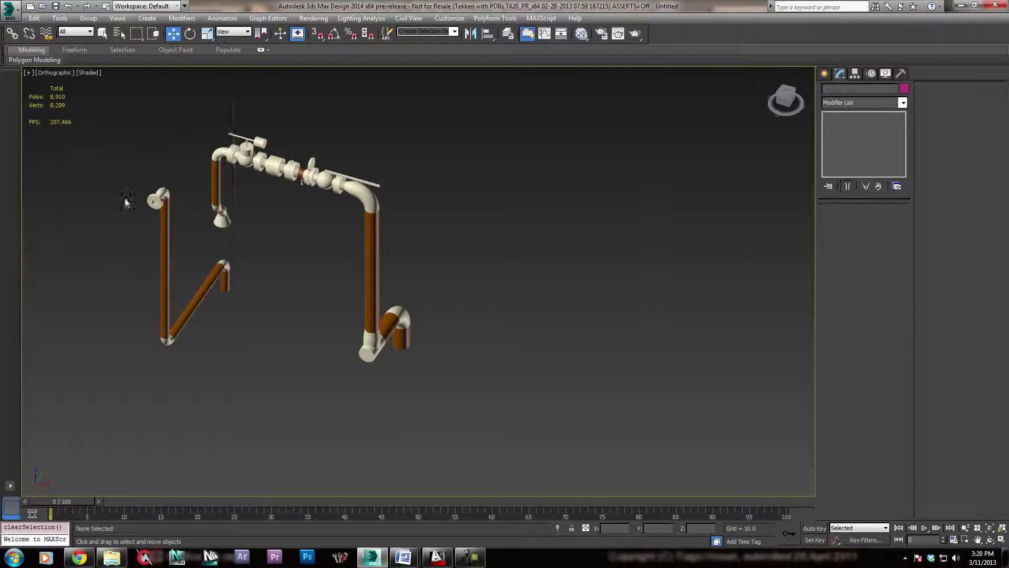
left_click_drag(393, 83, 630, 78)
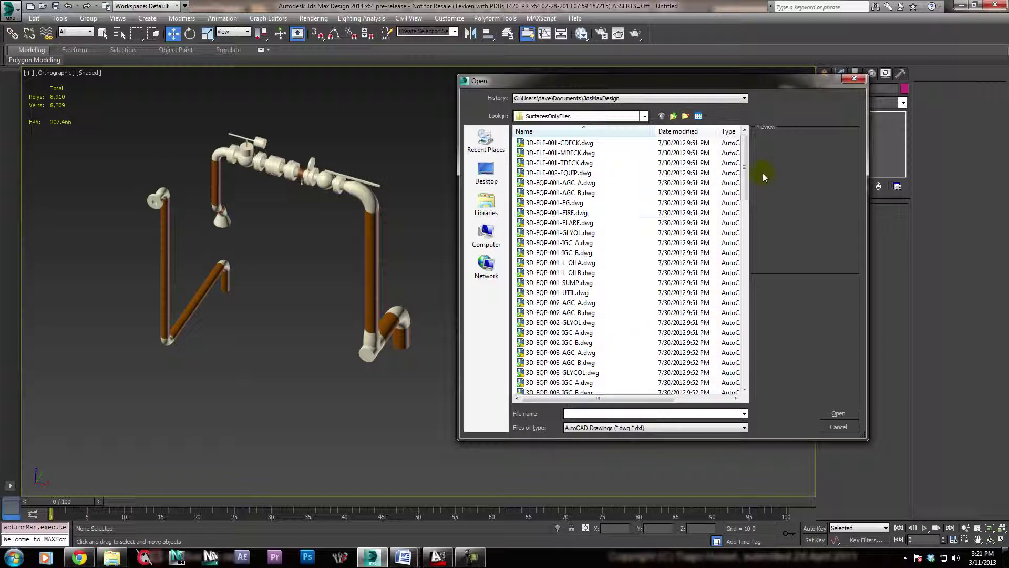
left_click(745, 181)
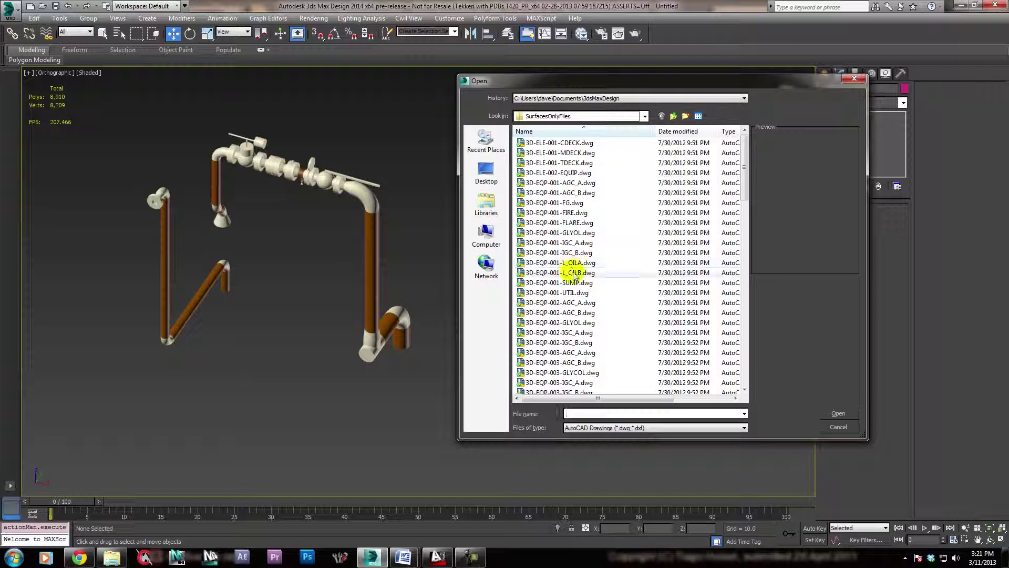
left_click_drag(746, 185, 747, 220)
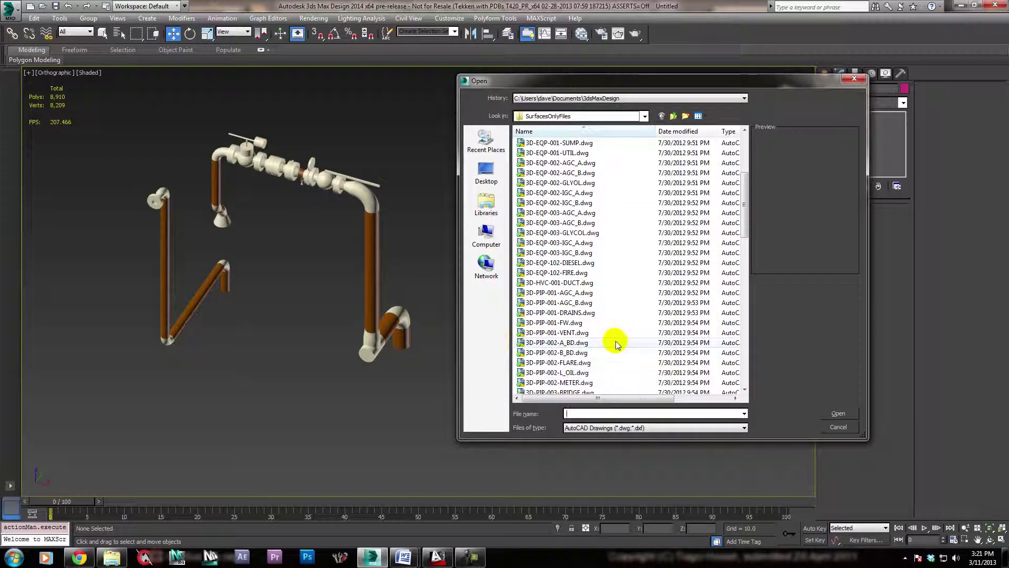
double_click(544, 342)
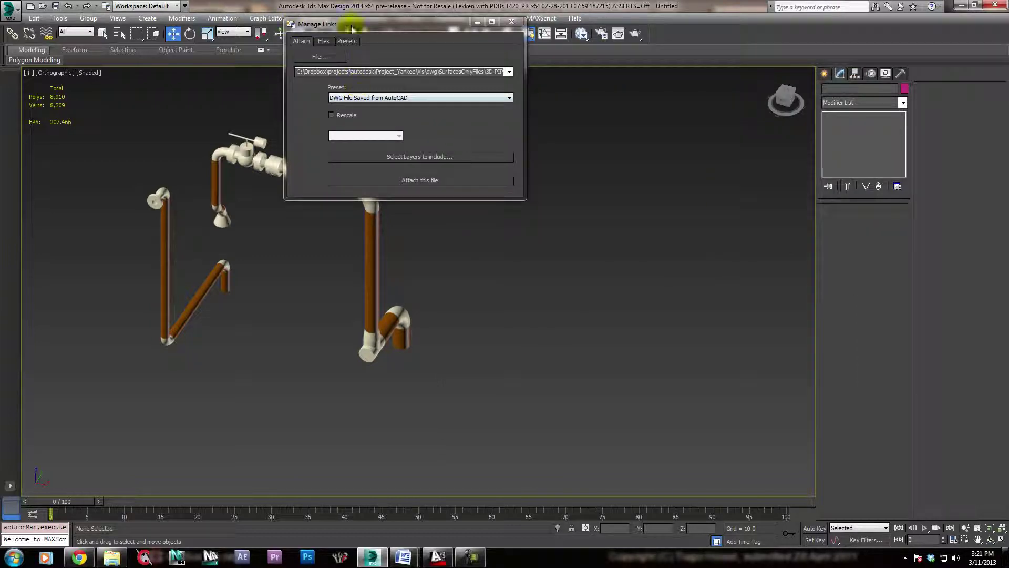
Check the full path of the drawing chosen for linking
left_click_drag(351, 27, 494, 74)
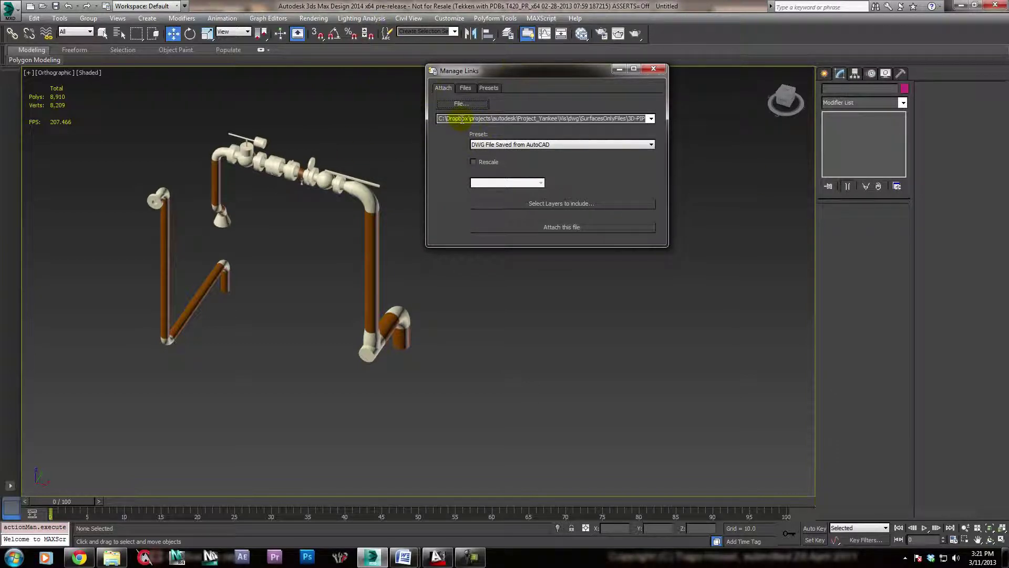
left_click_drag(508, 121, 642, 125)
left_click(705, 122)
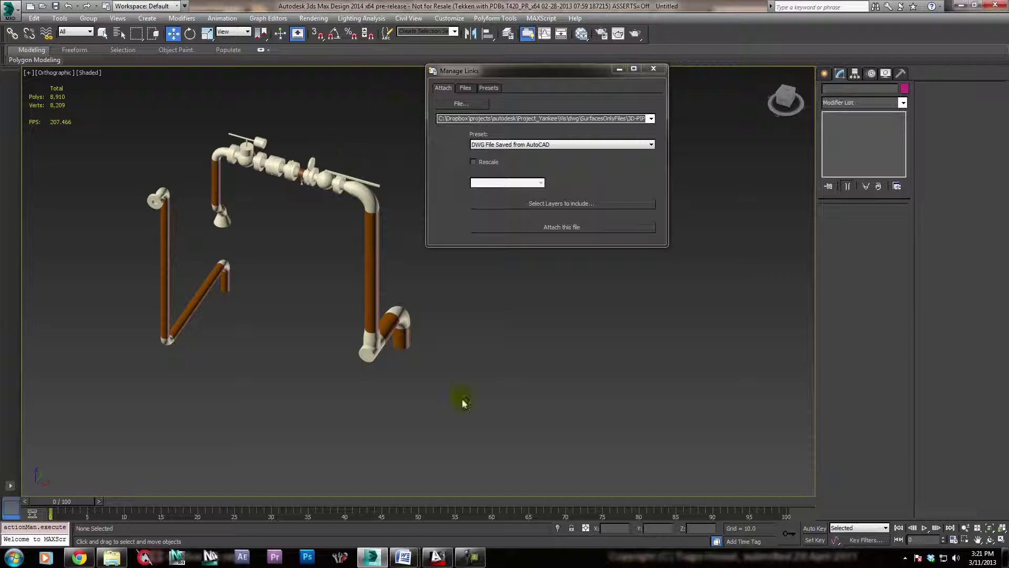
Review the basic and advanced settings of the "DWG File Saved from AutoCAD" link preset and close them without saving
left_click(489, 88)
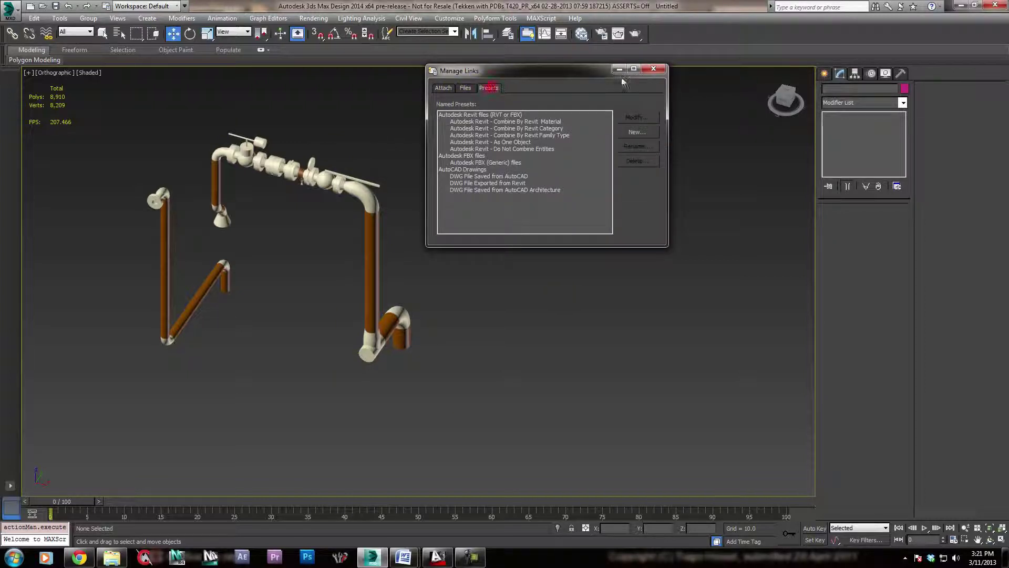
left_click(473, 176)
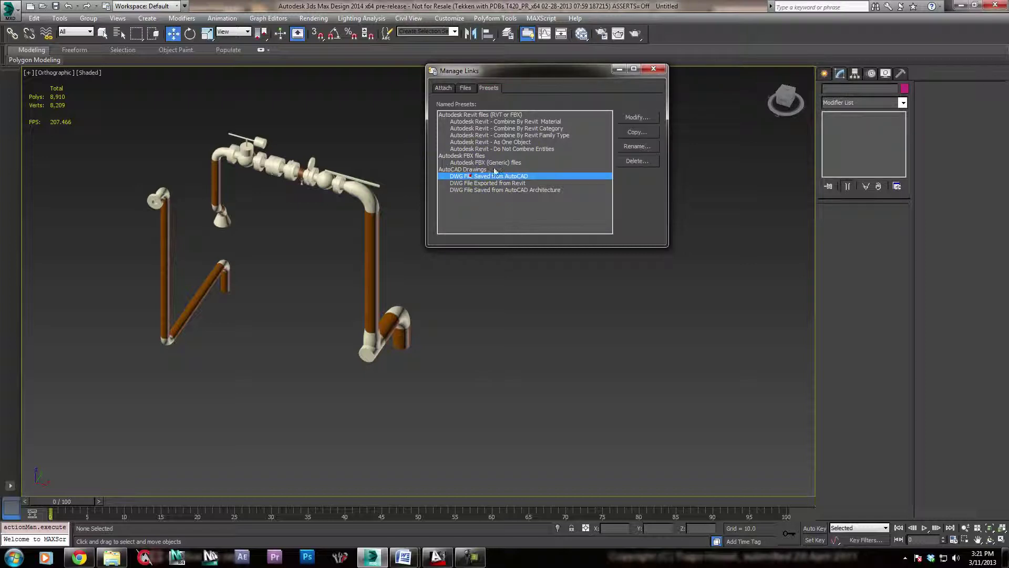
left_click(450, 91)
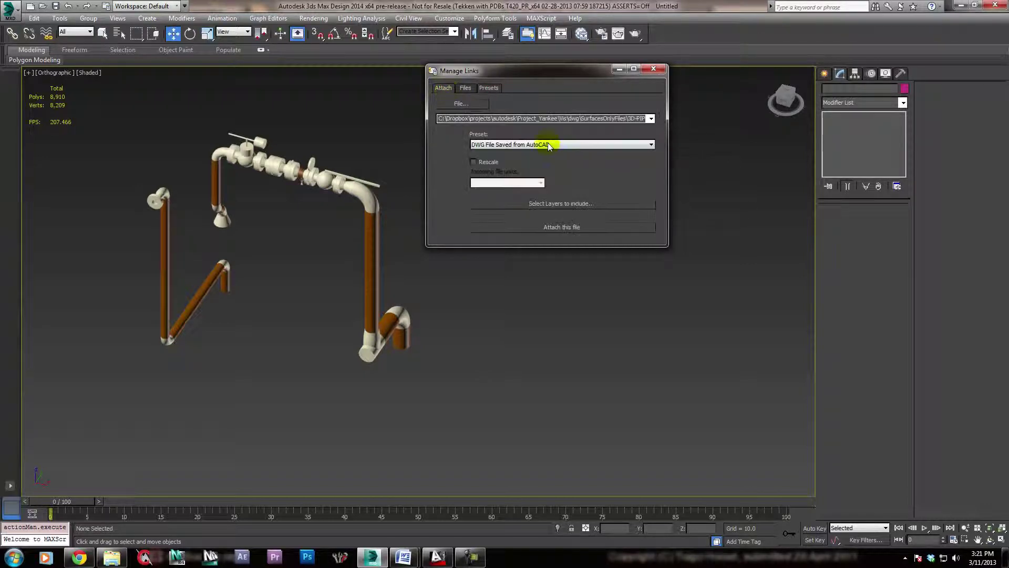
left_click(488, 90)
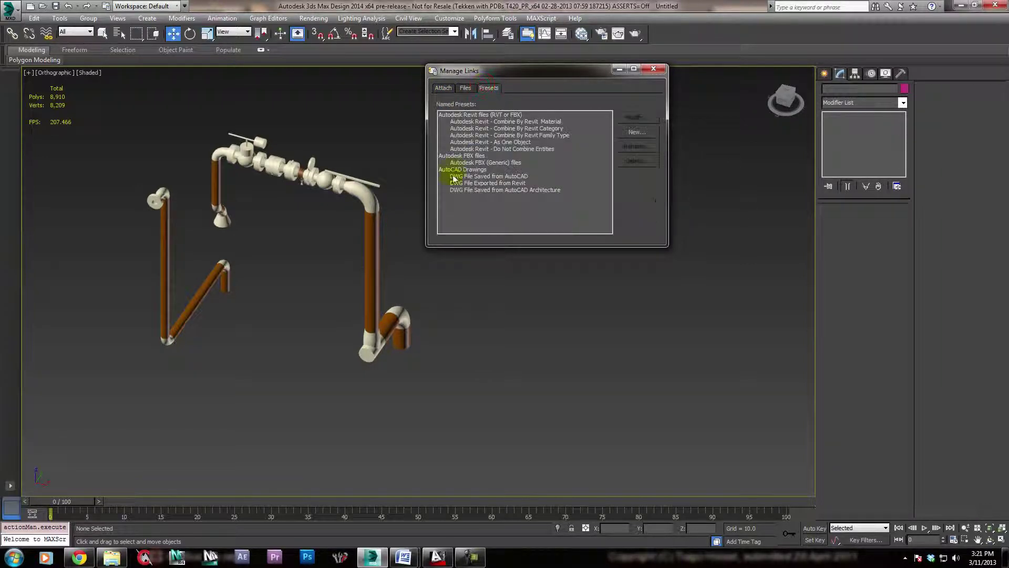
left_click_drag(489, 184, 493, 177)
left_click(489, 177)
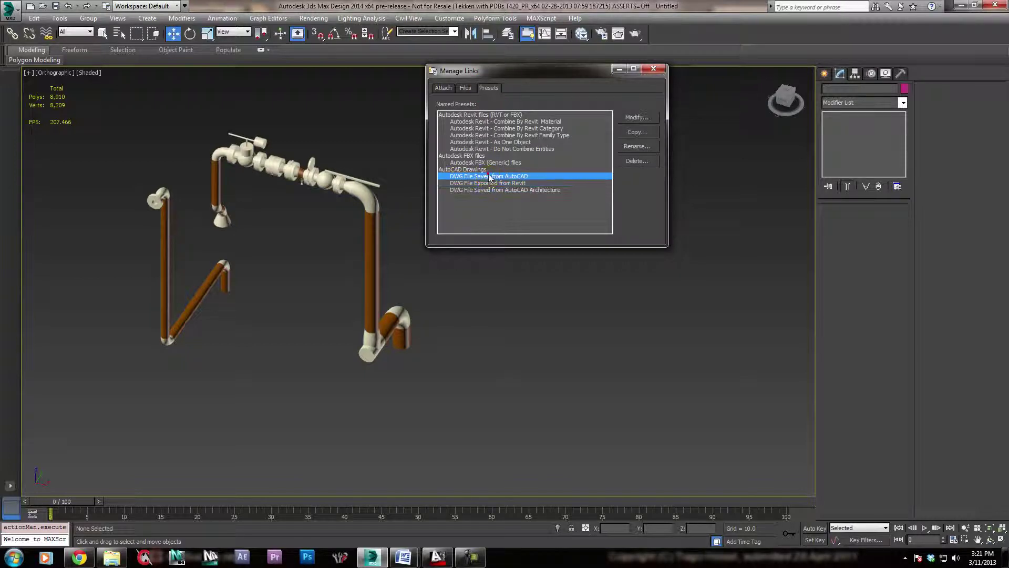
left_click(638, 118)
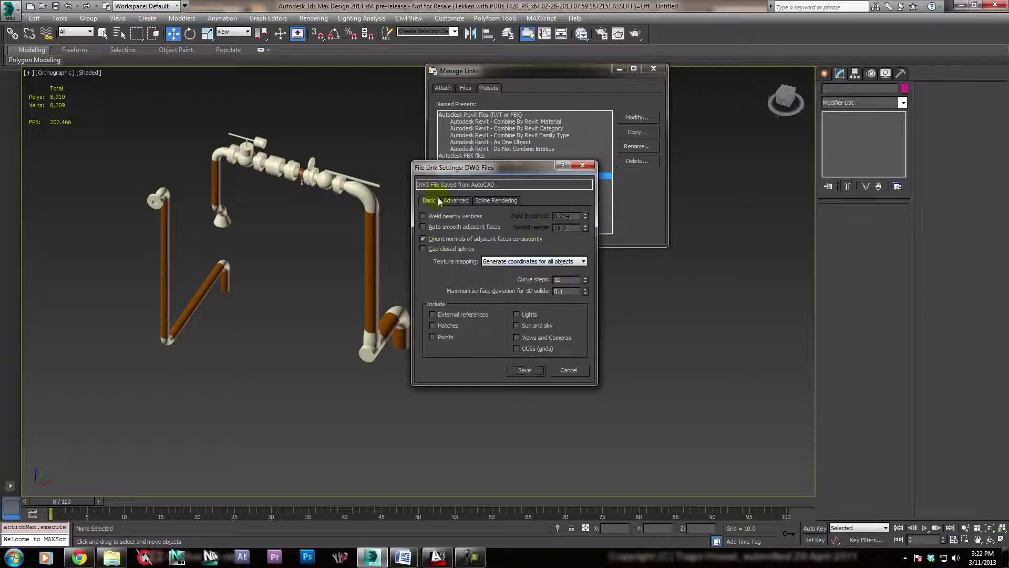
left_click(454, 201)
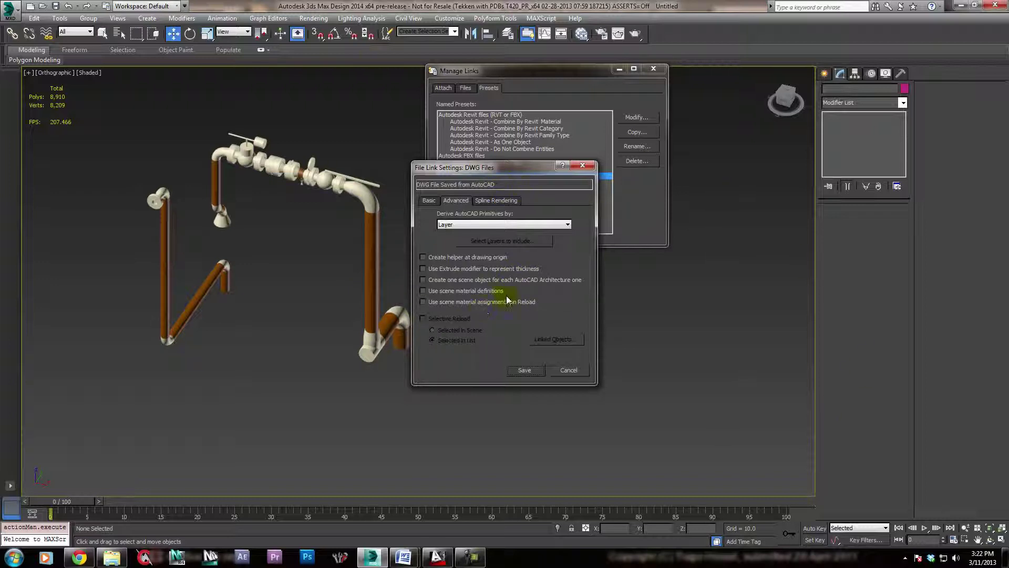
left_click(428, 201)
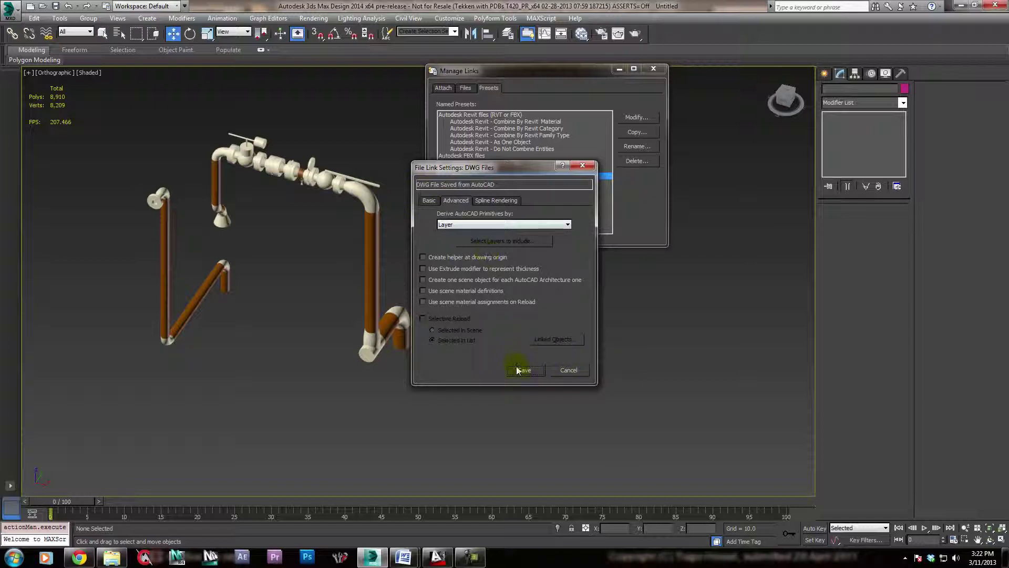
left_click(574, 371)
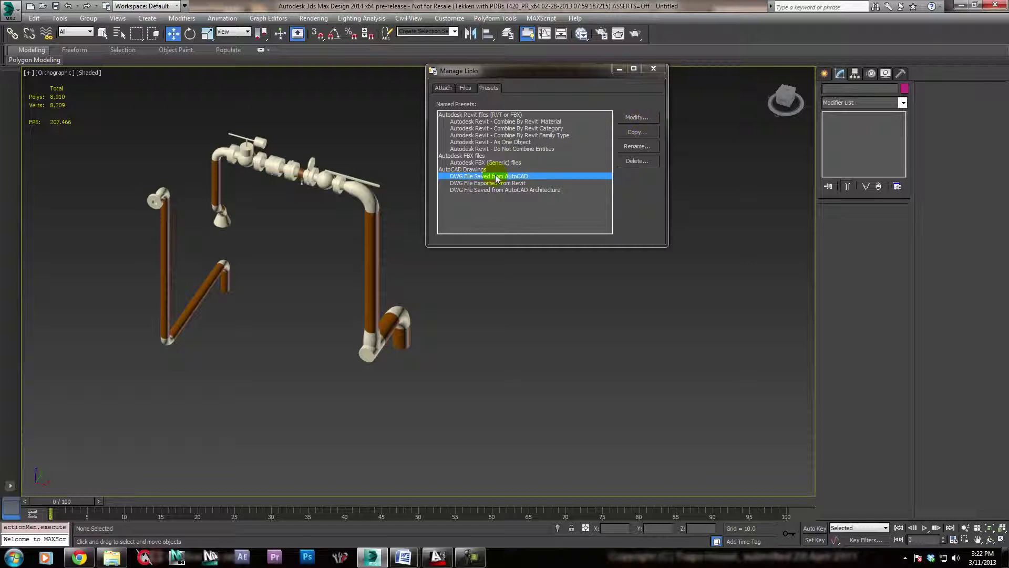
Attach the chosen drawing to the scene with the "DWG File Saved from AutoCAD" preset
left_click(444, 88)
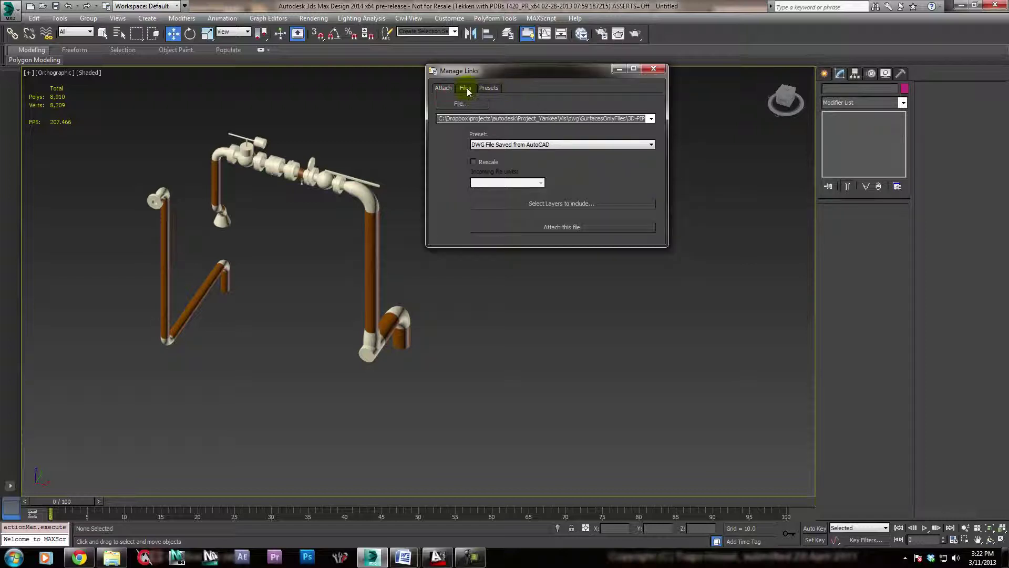
left_click(466, 89)
left_click(444, 89)
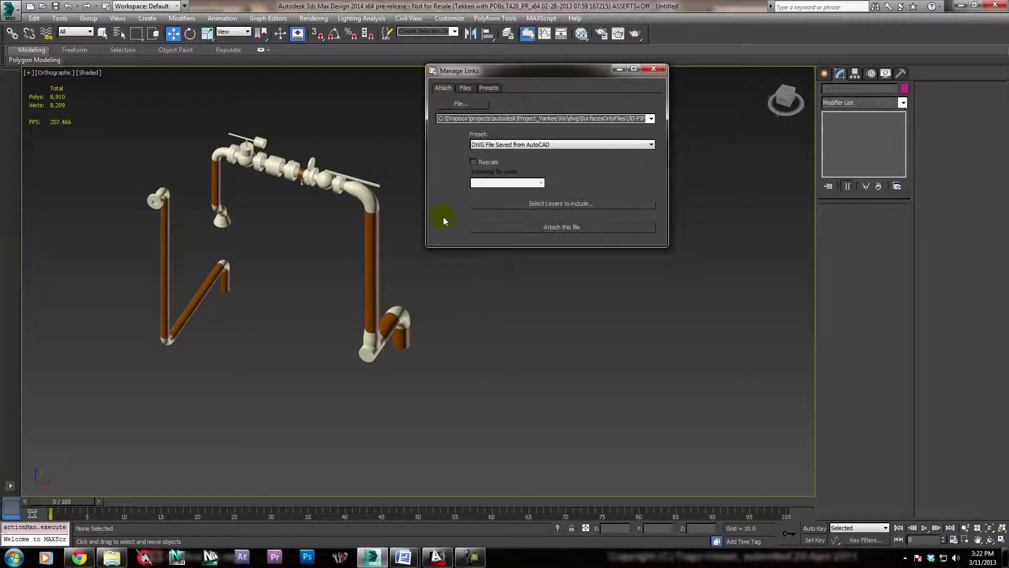
left_click(551, 231)
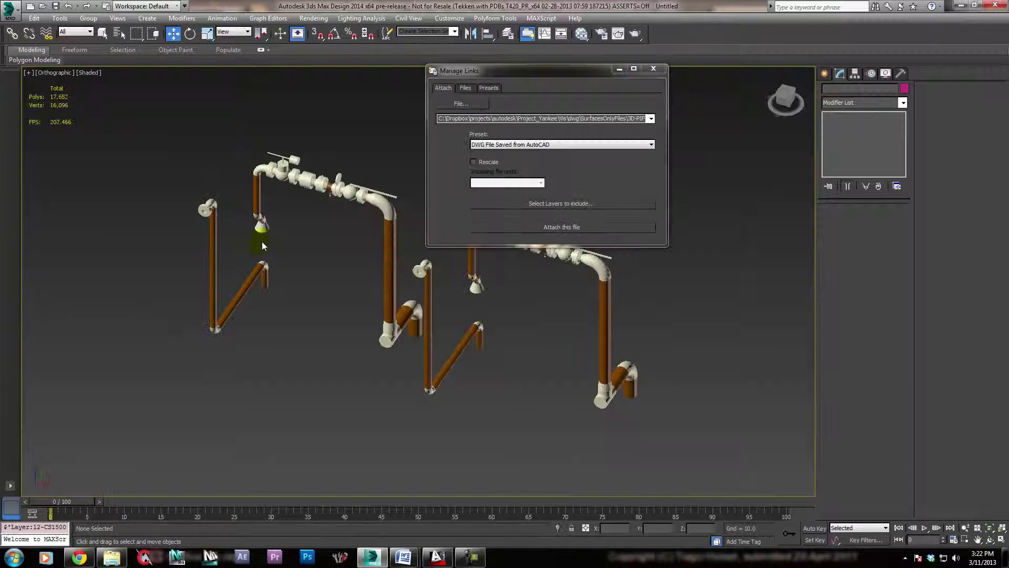
Compare the newly linked pipe fittings with the original smoothed copy, examining their surface shading and modifier stacks
left_click_drag(517, 73, 102, 10)
middle_click_drag(392, 267, 590, 198, "alt")
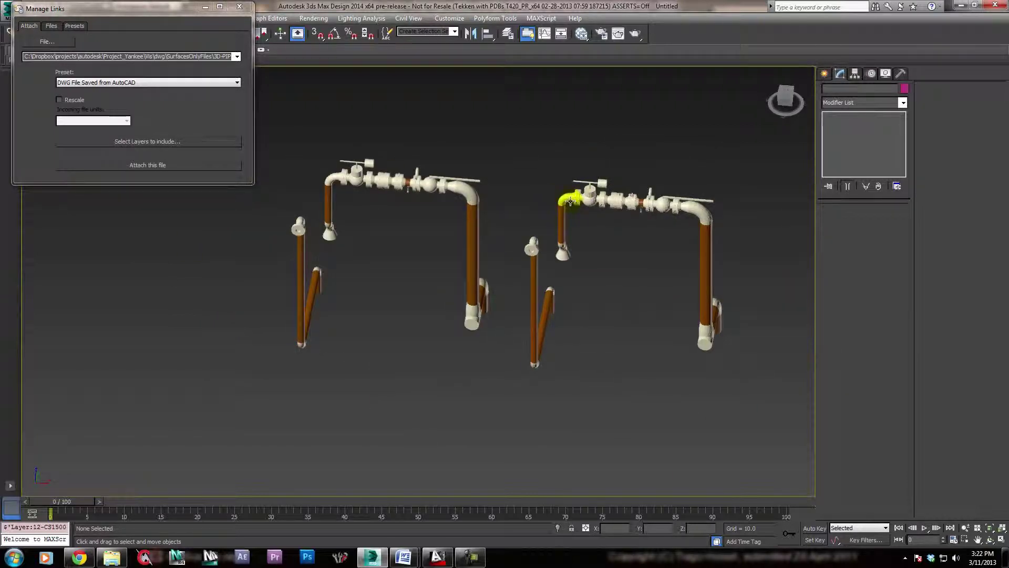
left_click(563, 200)
scroll(614, 272, "up", 4)
key("z")
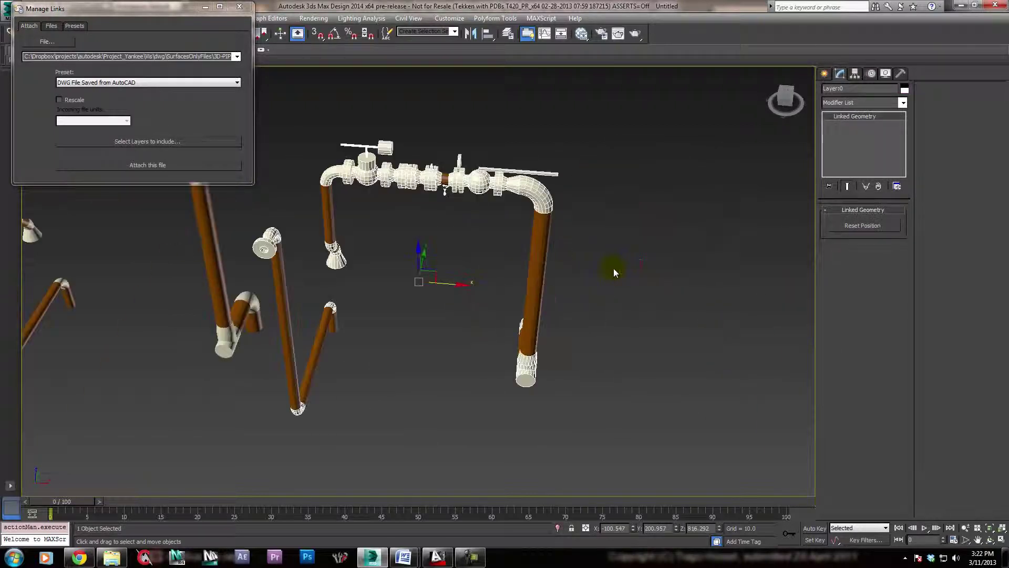
middle_click_drag(282, 336, 464, 348, "alt")
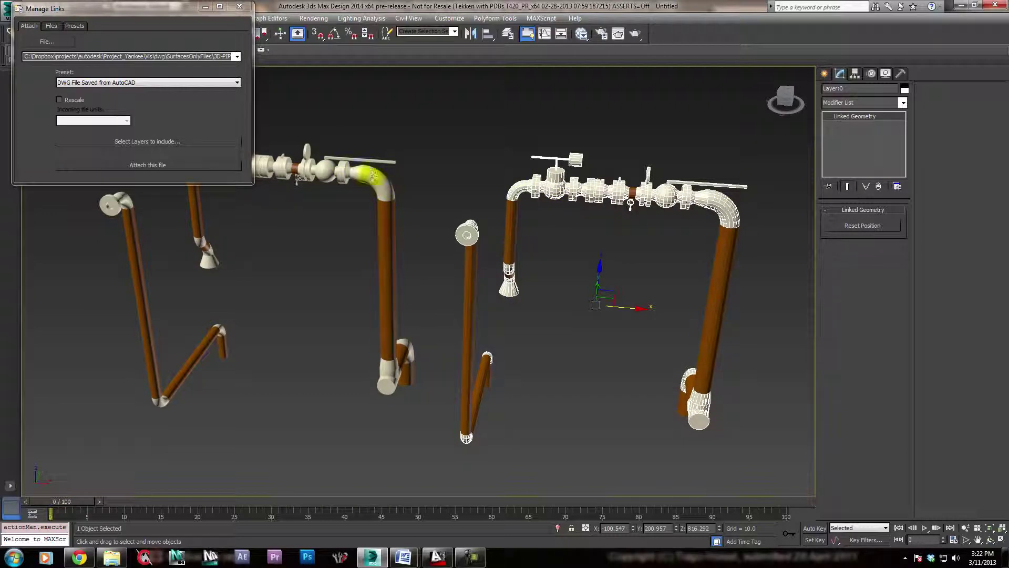
middle_click_drag(743, 213, 673, 229)
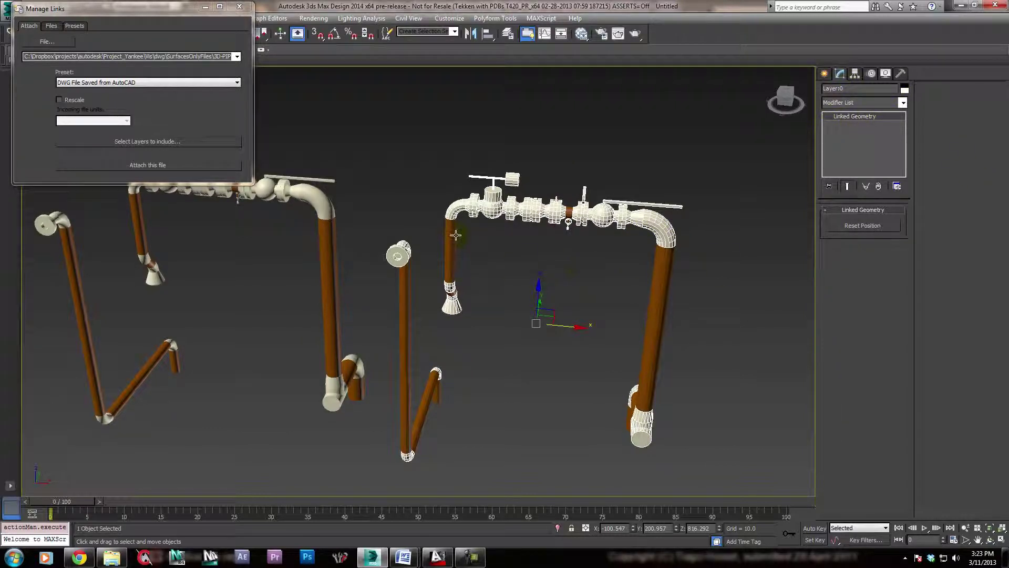
middle_click_drag(478, 363, 482, 360)
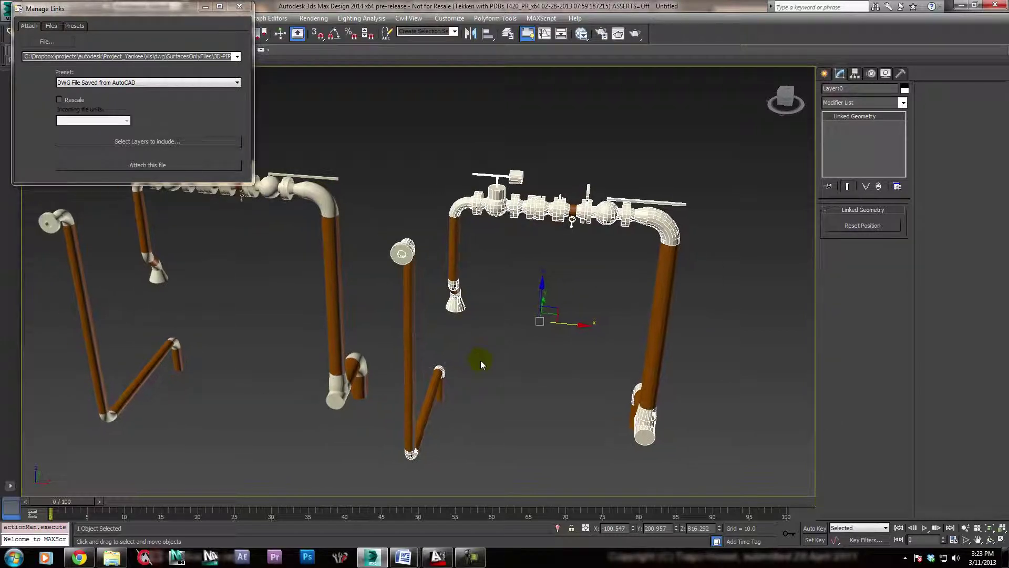
left_click(329, 196)
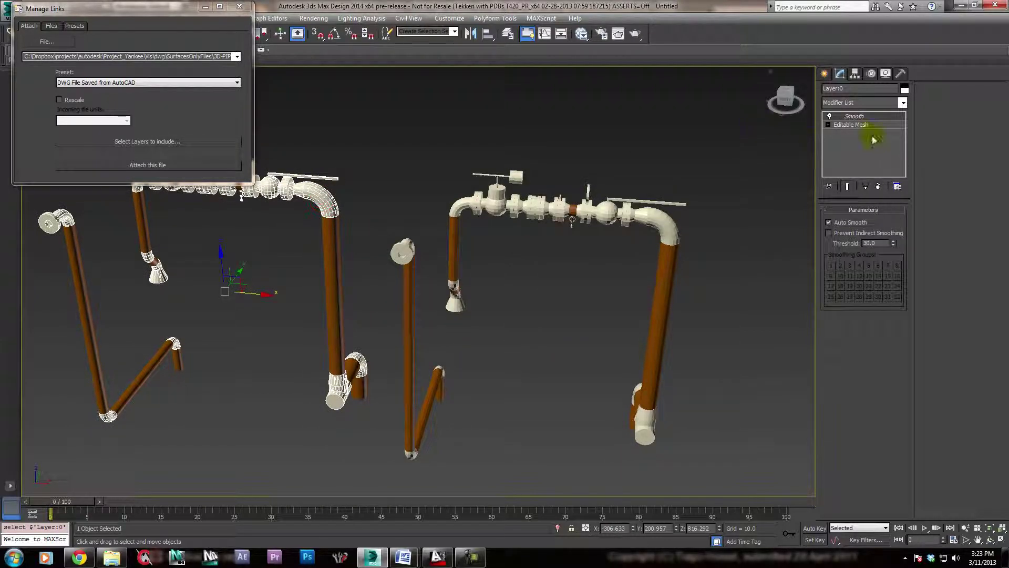
left_click(659, 223)
Add a Smooth modifier to all the newly linked pipe objects, with Auto Smooth on at a threshold of 30
middle_click_drag(621, 335, 620, 271)
left_click_drag(730, 439, 394, 72)
left_click(851, 104)
left_click_drag(904, 157, 906, 505)
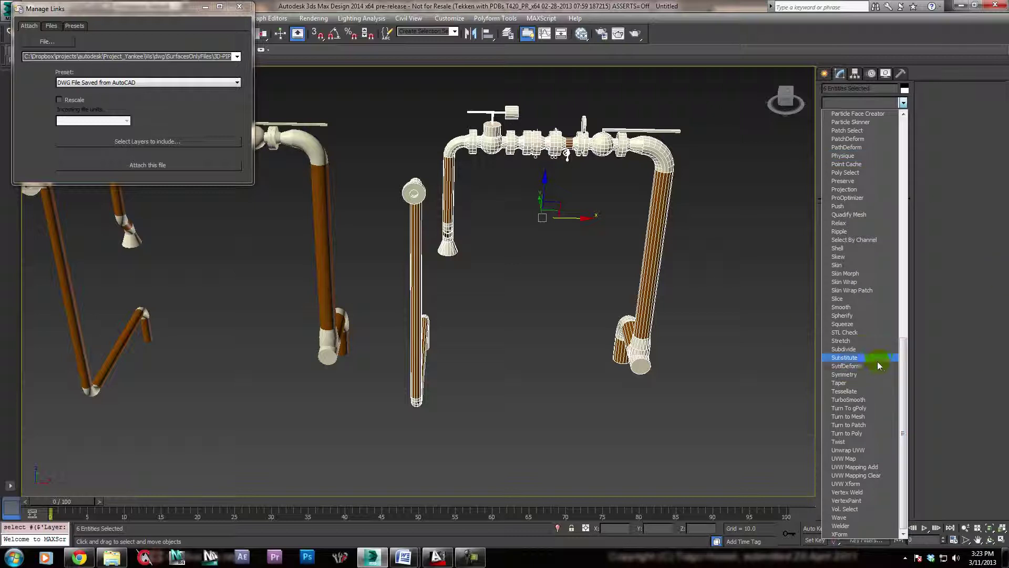
left_click(851, 307)
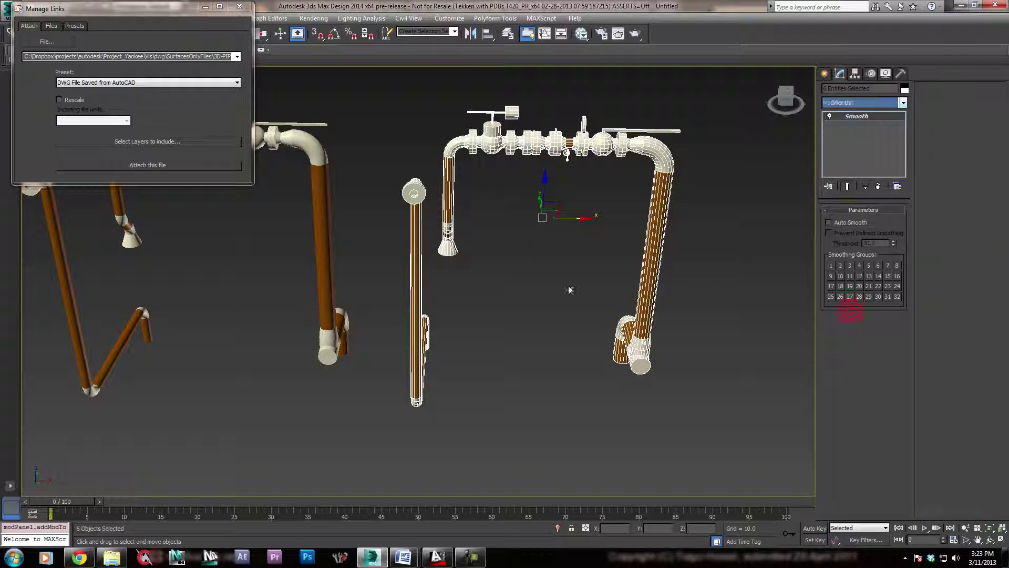
left_click(687, 329)
middle_click_drag(650, 175, 616, 187, "alt")
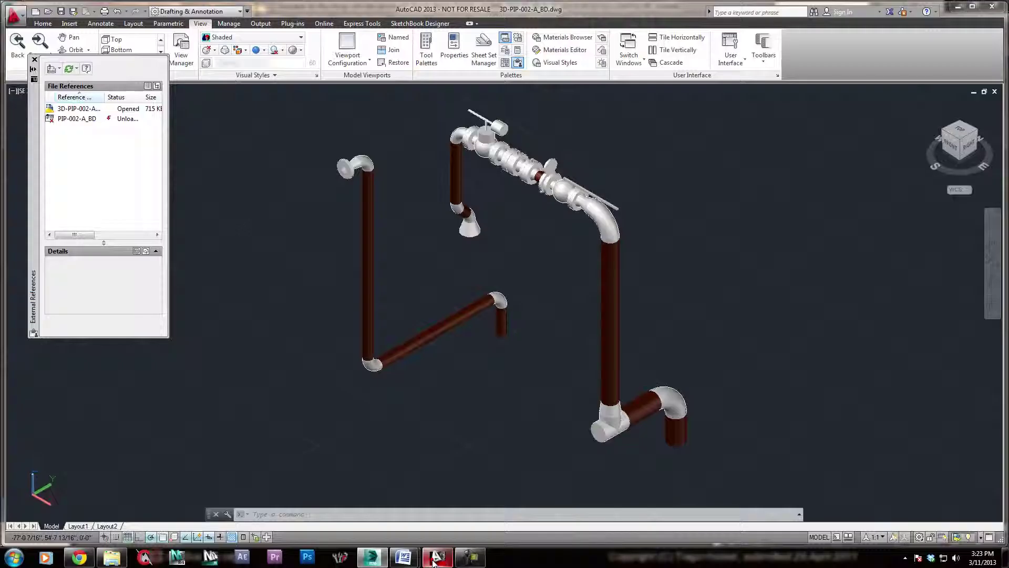
Switch to the piping drawing in AutoCAD and move the lower horizontal pipe along the X axis, away from its elbows
left_click(438, 556)
middle_click_drag(523, 367, 576, 335, "shift")
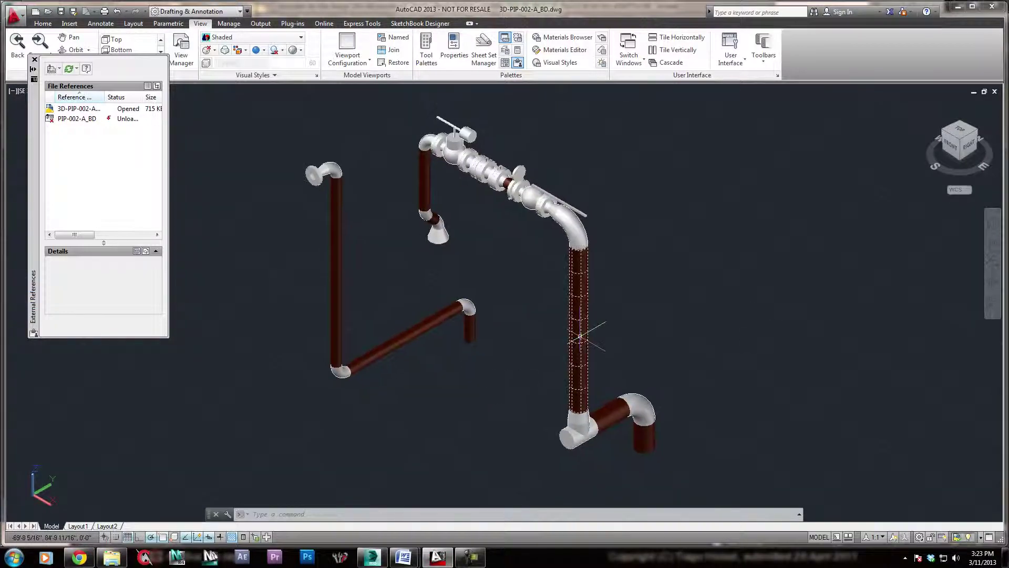
left_click(421, 328)
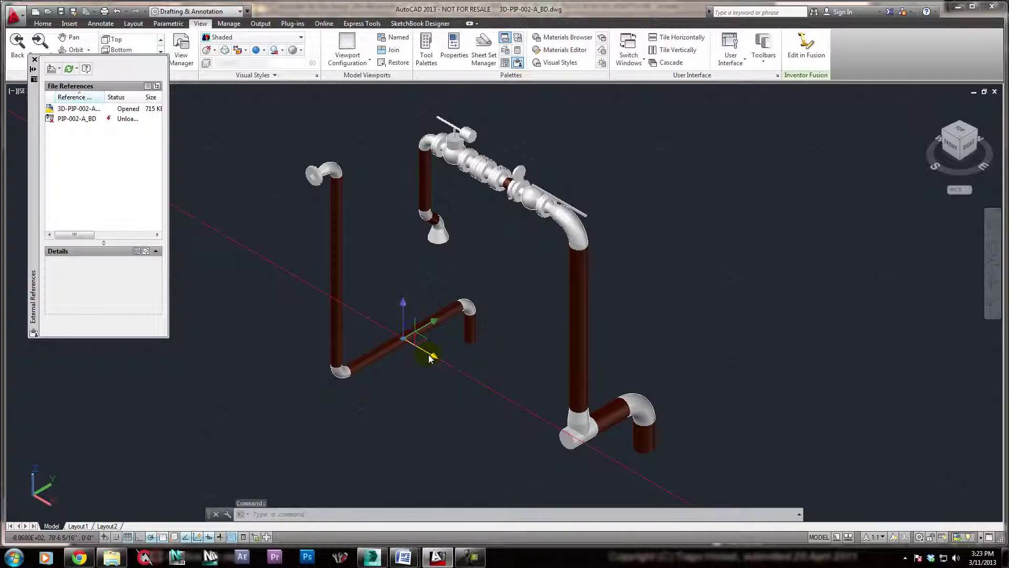
left_click(429, 358)
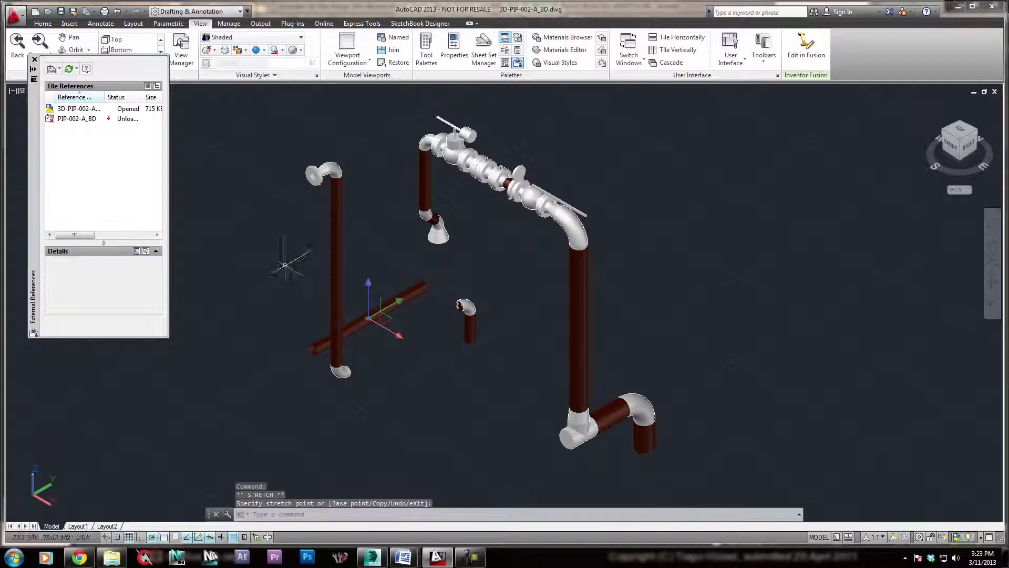
left_click(465, 306)
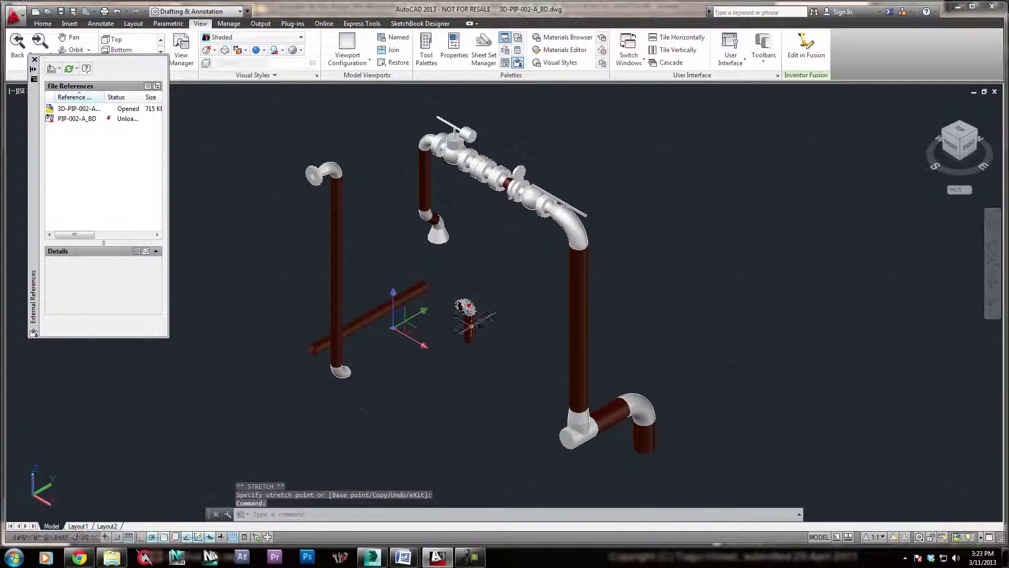
left_click(394, 326)
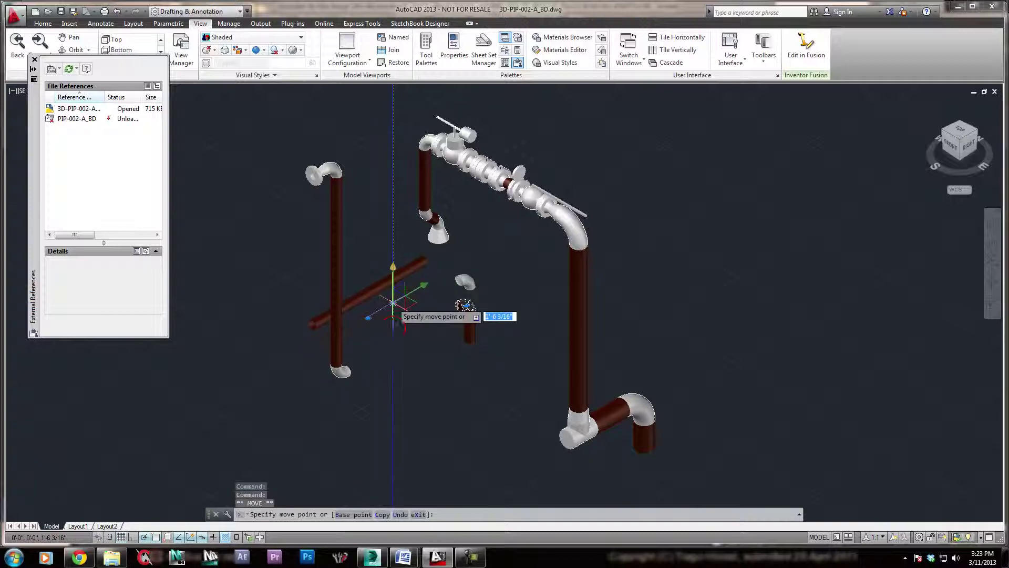
key("ctrl+z")
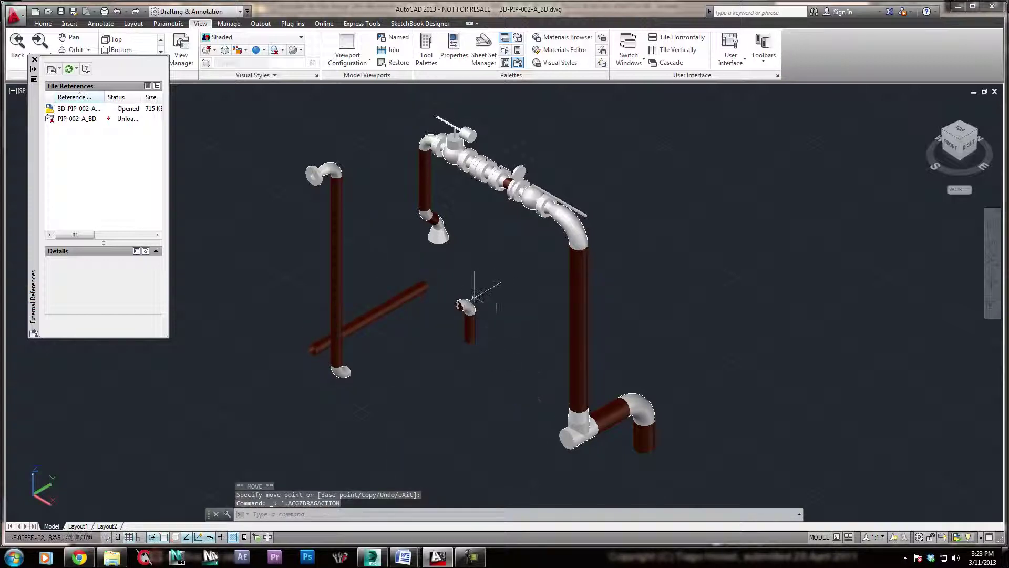
Move the elbow above the short vertical pipe straight up along the Z axis, leaving its end cap in place
scroll(473, 299, "up", 4)
scroll(448, 331, "up", 5)
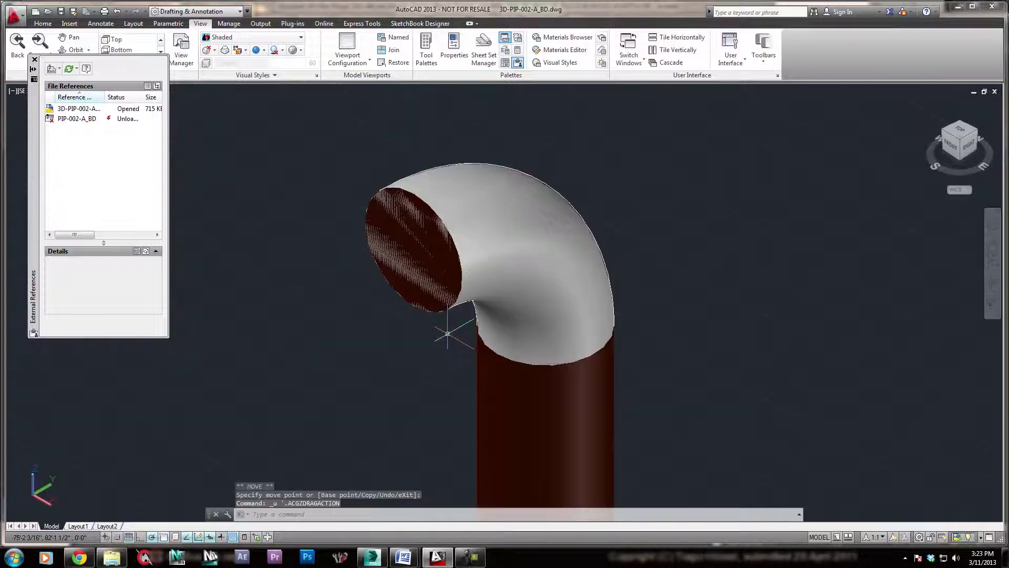
left_click(418, 229, "ctrl")
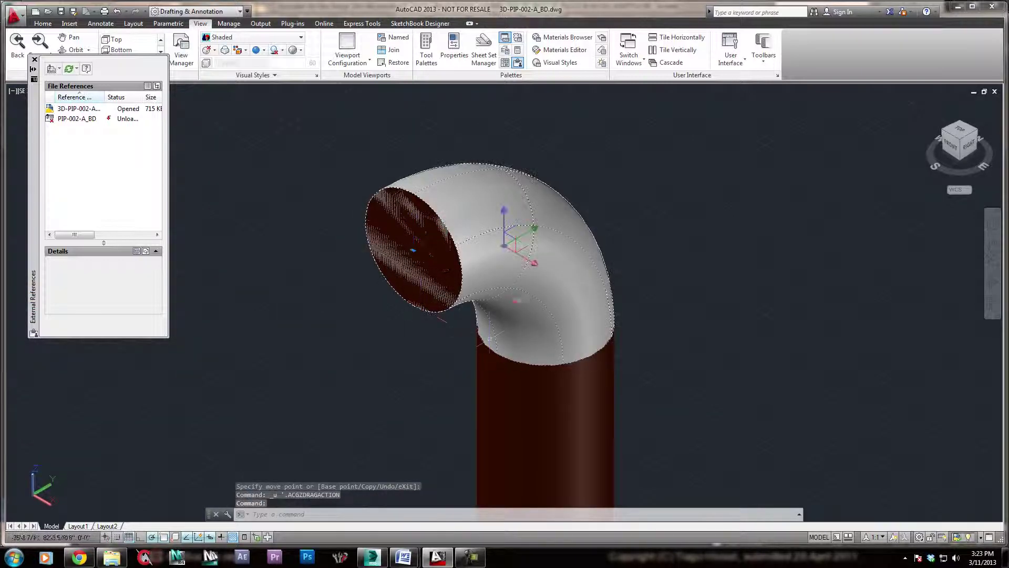
left_click(517, 302)
scroll(453, 403, "down", 5)
scroll(454, 403, "down", 3)
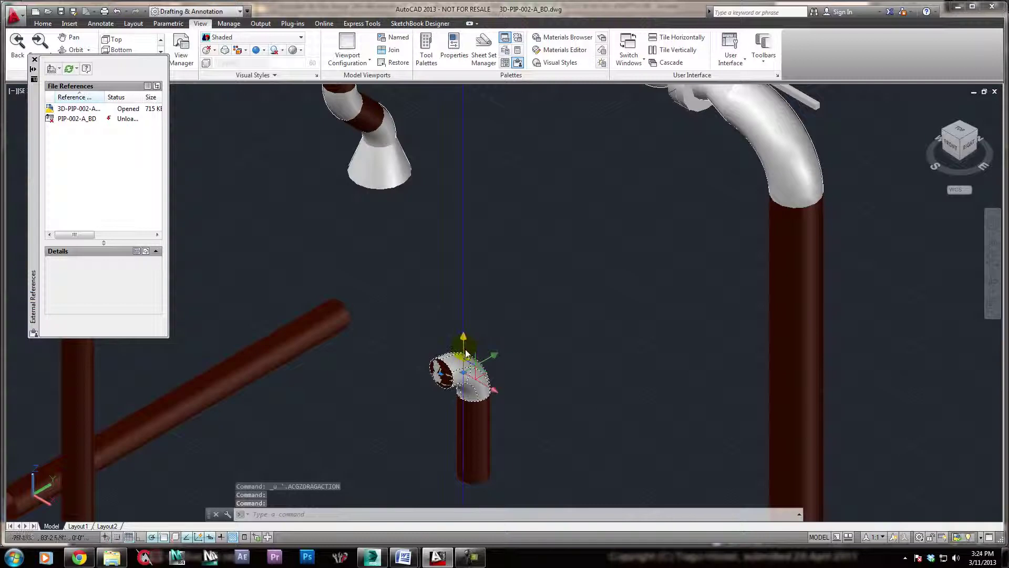
left_click(463, 363)
left_click(441, 371)
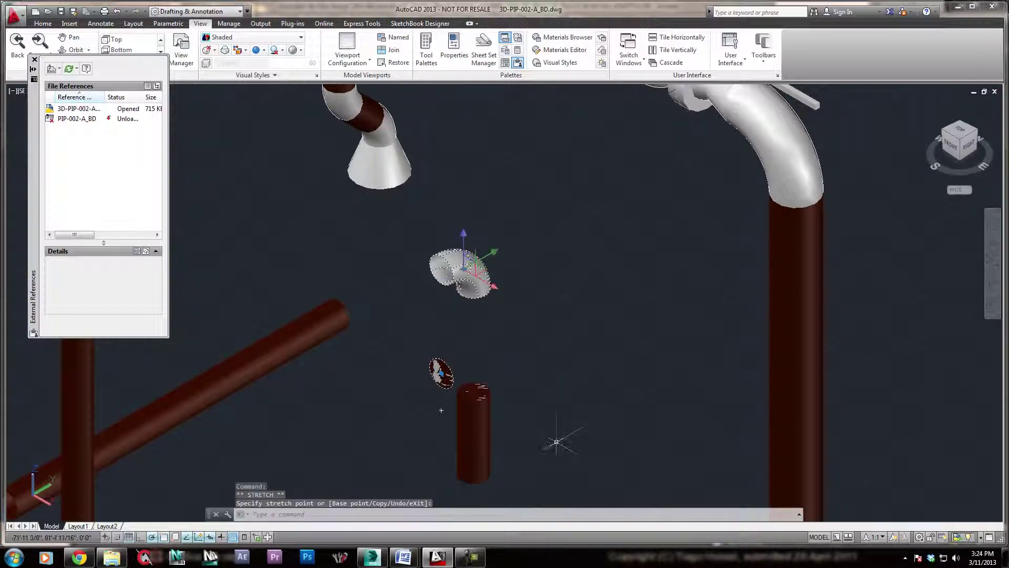
Clear the selection and save the modified piping drawing
scroll(549, 437, "down", 3)
middle_click_drag(534, 409, 468, 335)
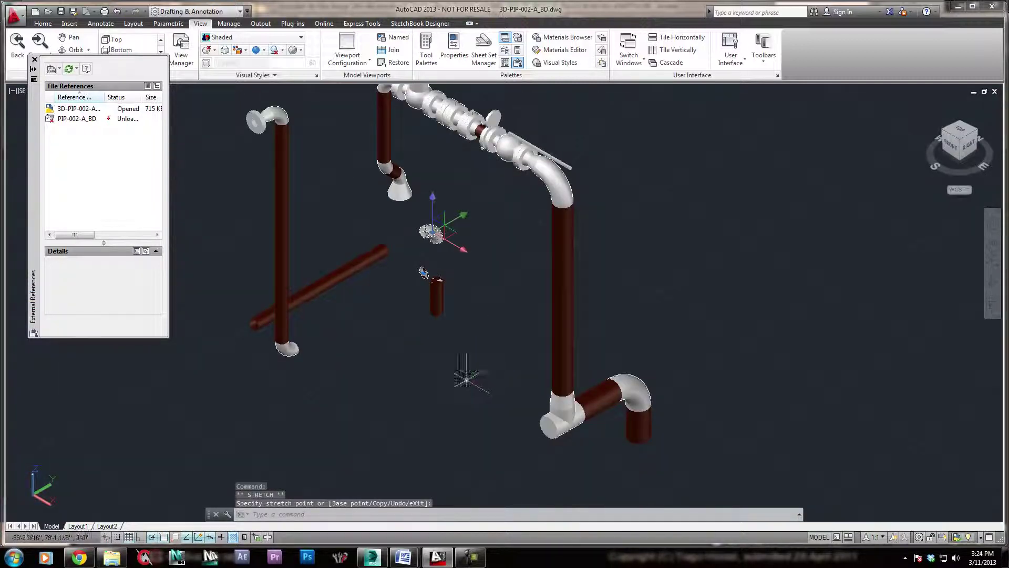
key("Escape")
key("Escape")
key("ctrl+s")
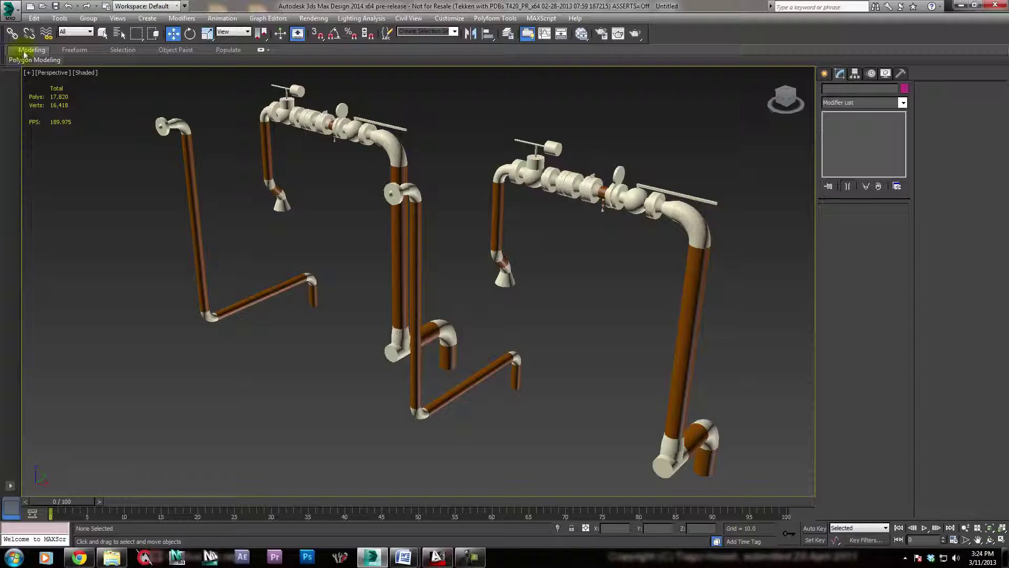
Return to 3ds Max and open the list of linked files in Manage Links, placing the window clear of the toolbars
left_click(13, 14)
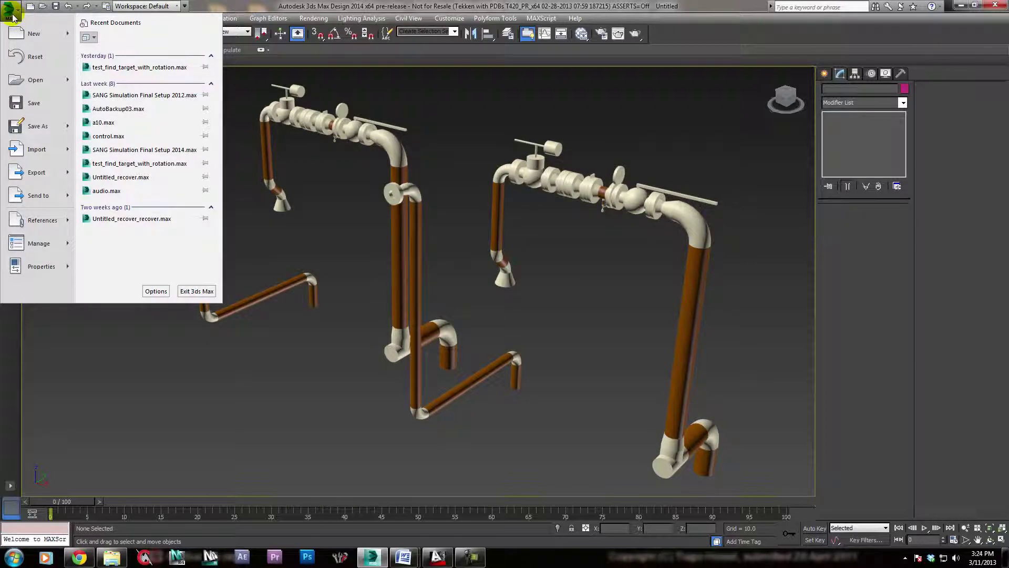
left_click(534, 274)
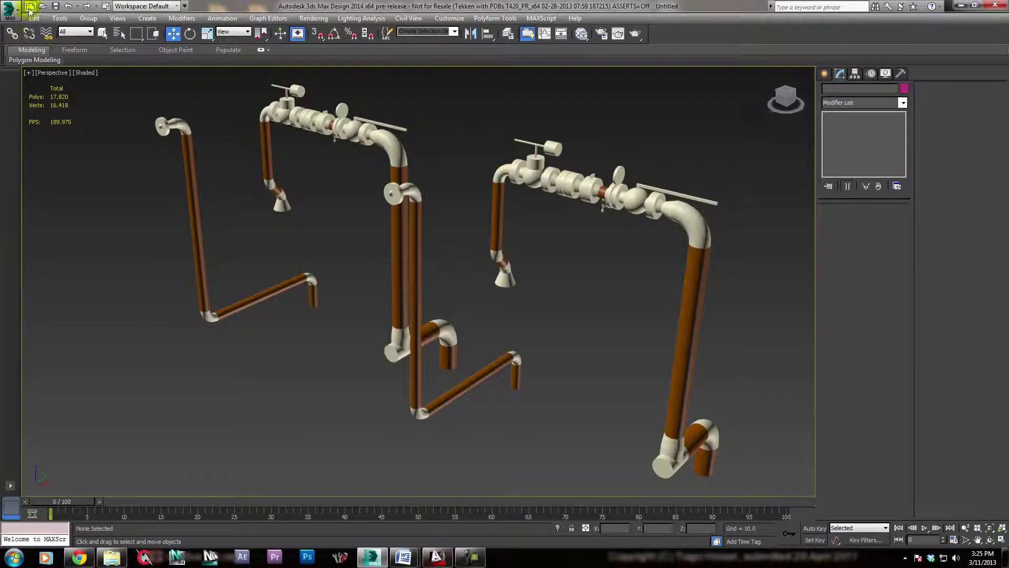
left_click(10, 14)
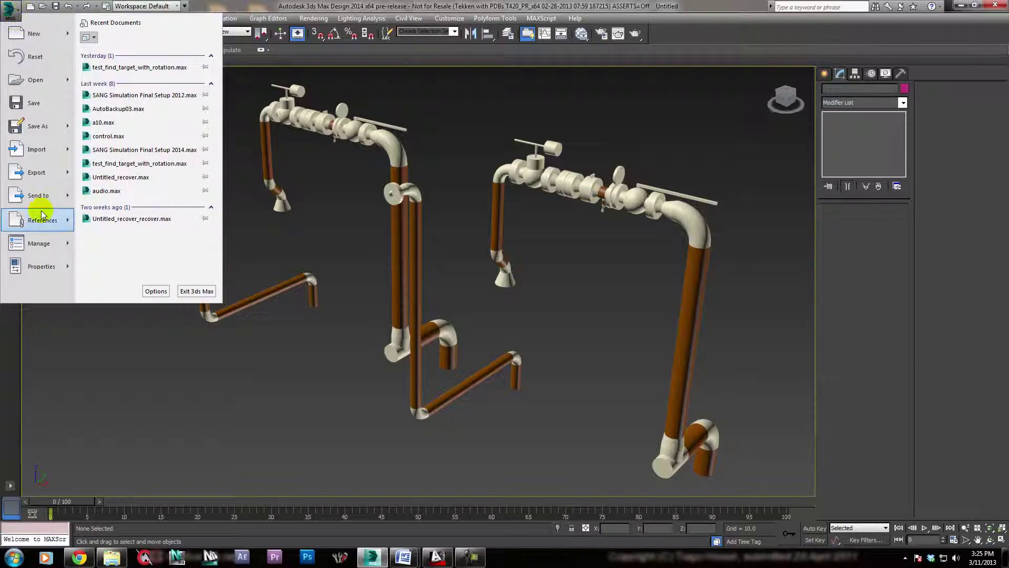
mouse_move(67, 246)
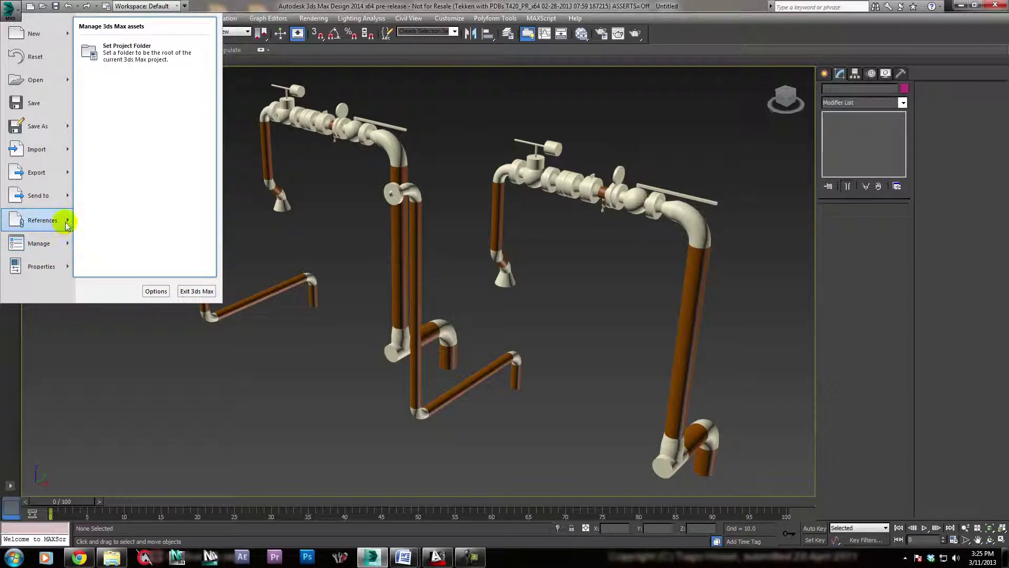
mouse_move(67, 225)
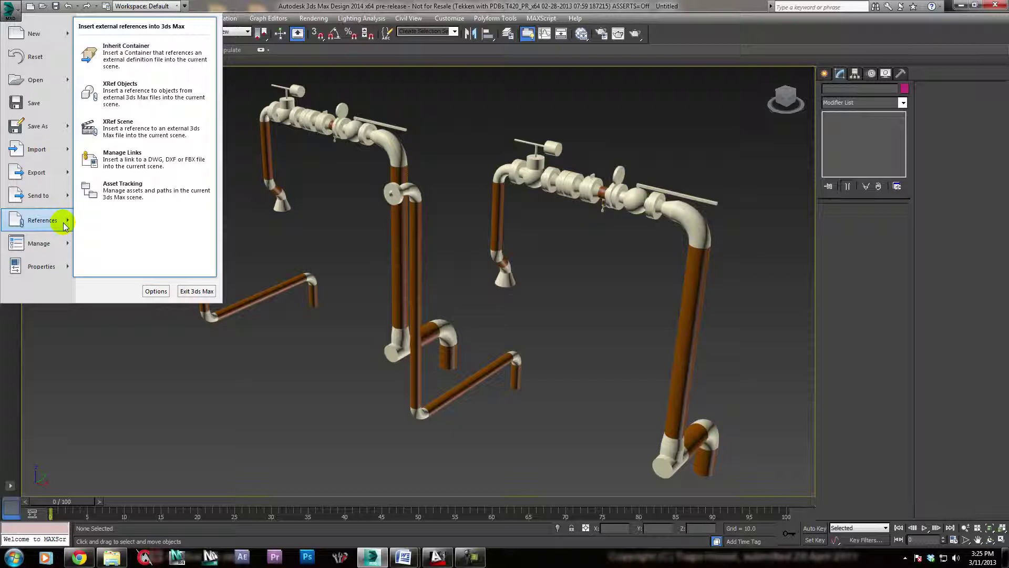
left_click(140, 162)
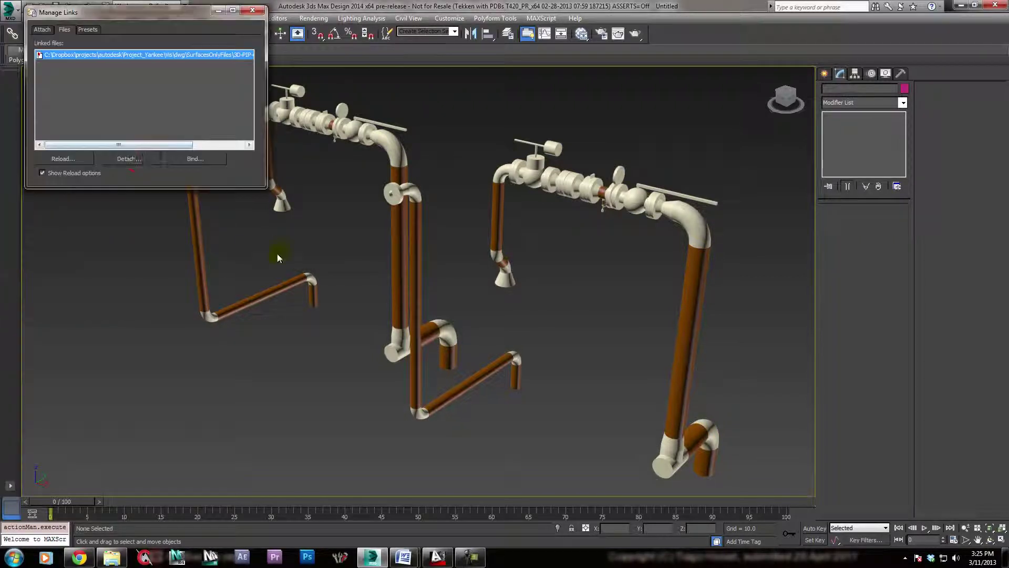
left_click_drag(91, 12, 129, 240)
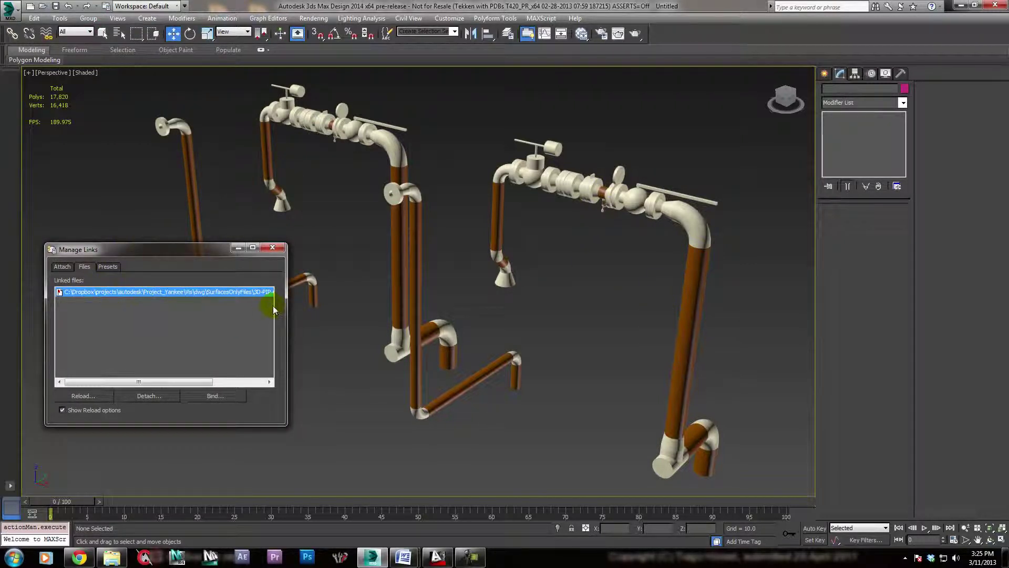
Turn off Show Reload options and reload the linked drawing without changing its link settings
left_click(97, 395)
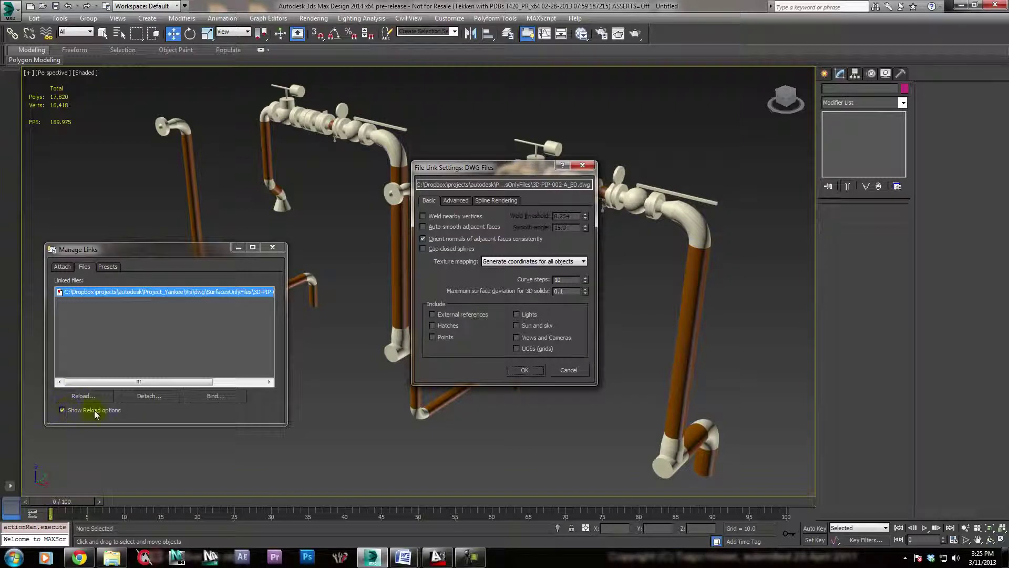
left_click(560, 371)
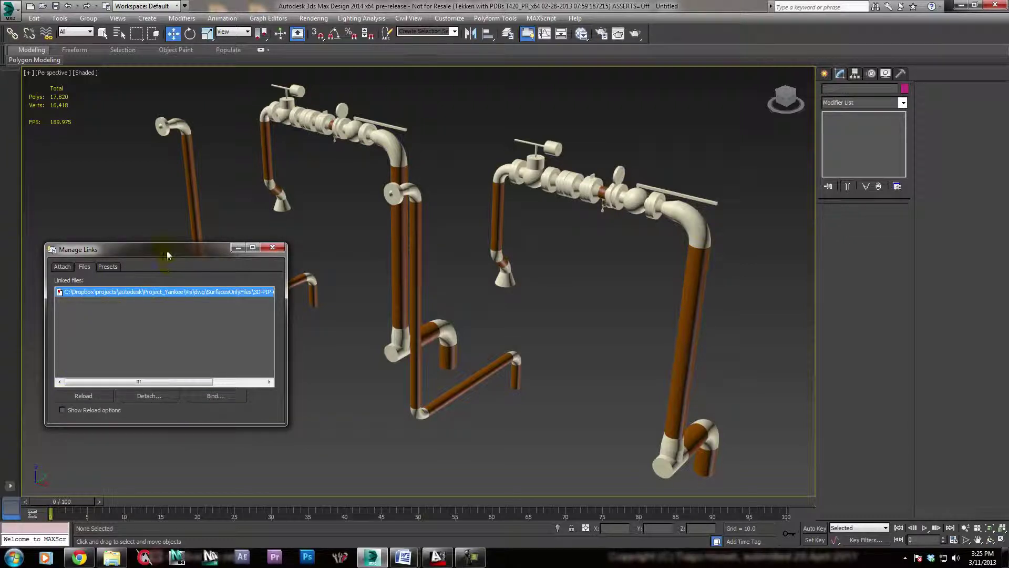
left_click_drag(167, 255, 174, 230)
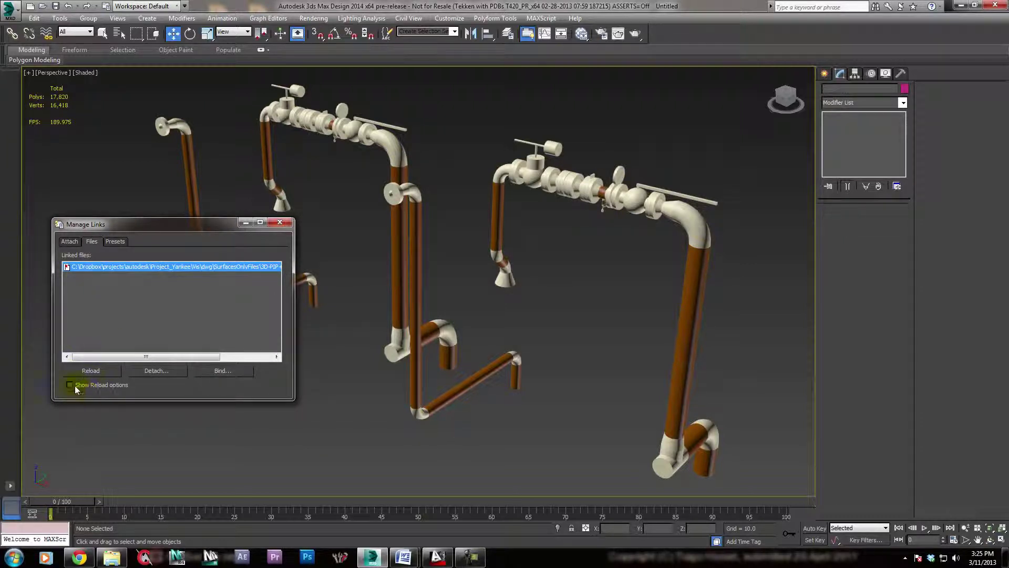
left_click(91, 371)
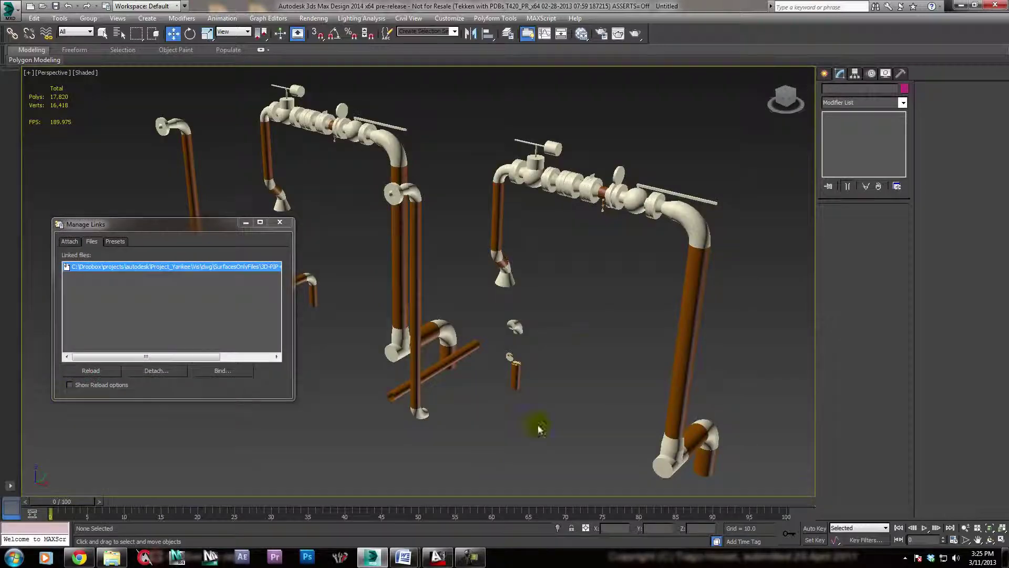
Examine the displaced pipe and elbow in the reloaded geometry, and check the modifier stack of a linked pipe
middle_click_drag(571, 346, 534, 346)
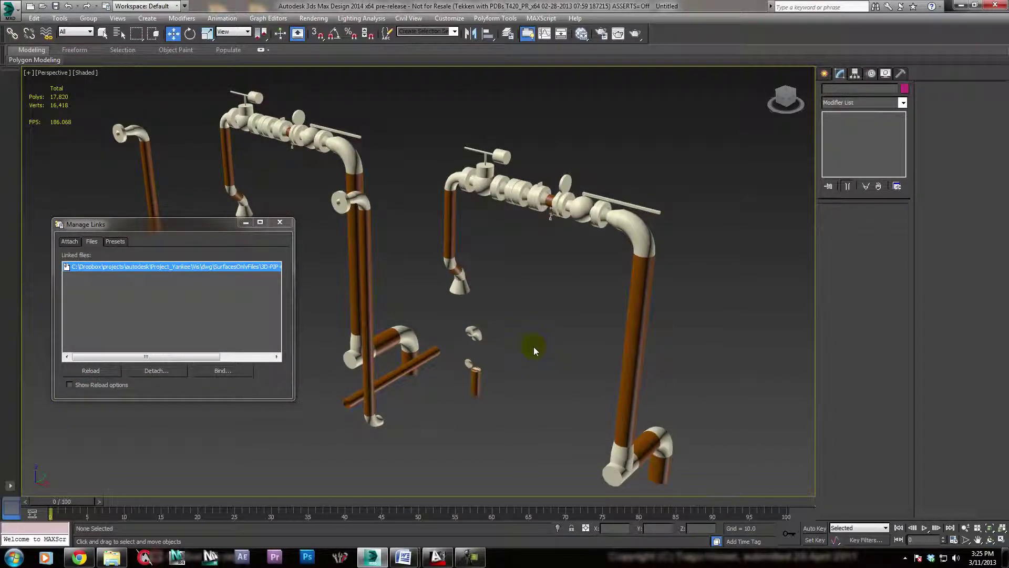
left_click(638, 343)
middle_click_drag(498, 385, 596, 252, "alt")
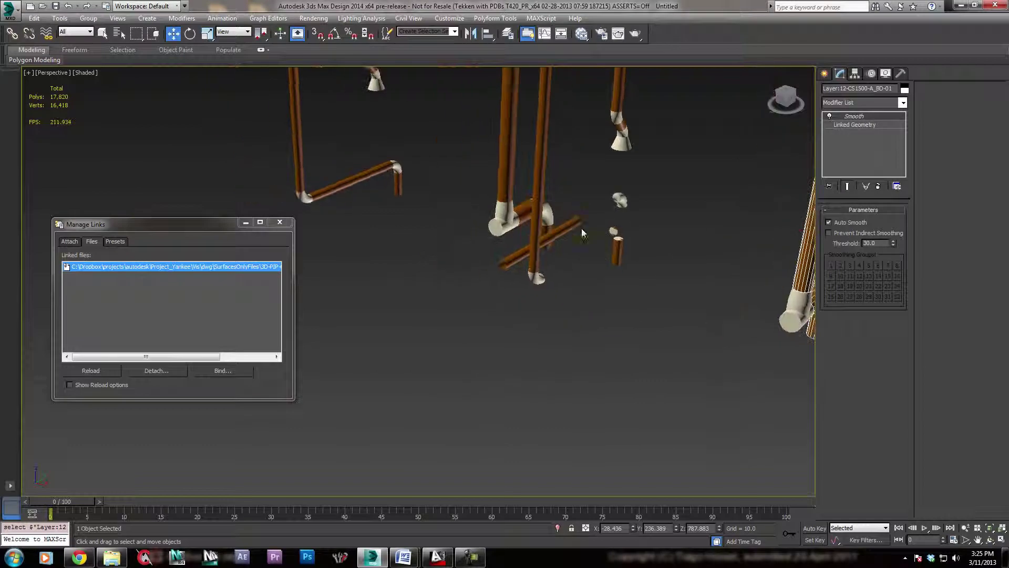
middle_click_drag(611, 419, 253, 231, "alt")
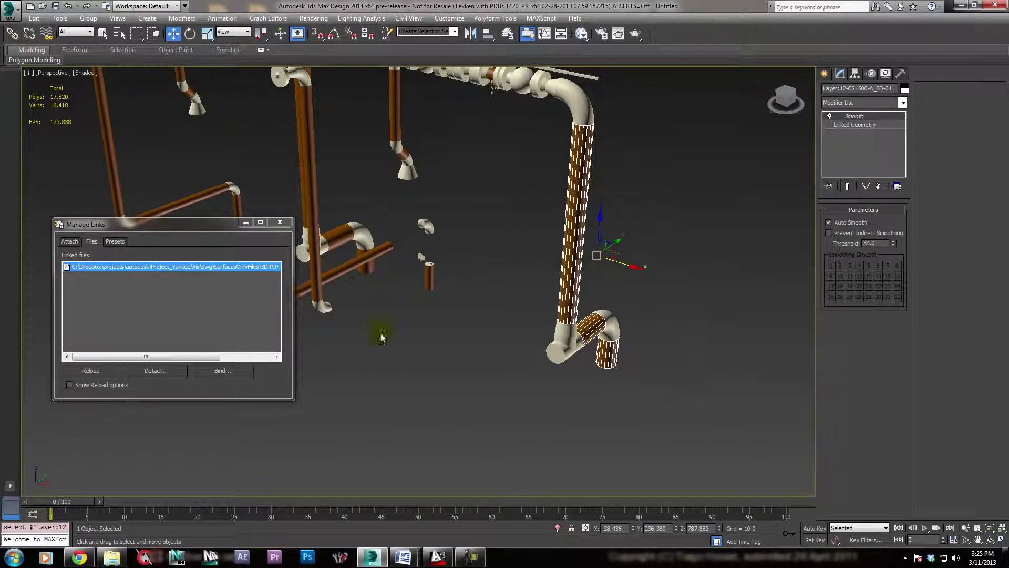
middle_click_drag(416, 428, 584, 423, "alt")
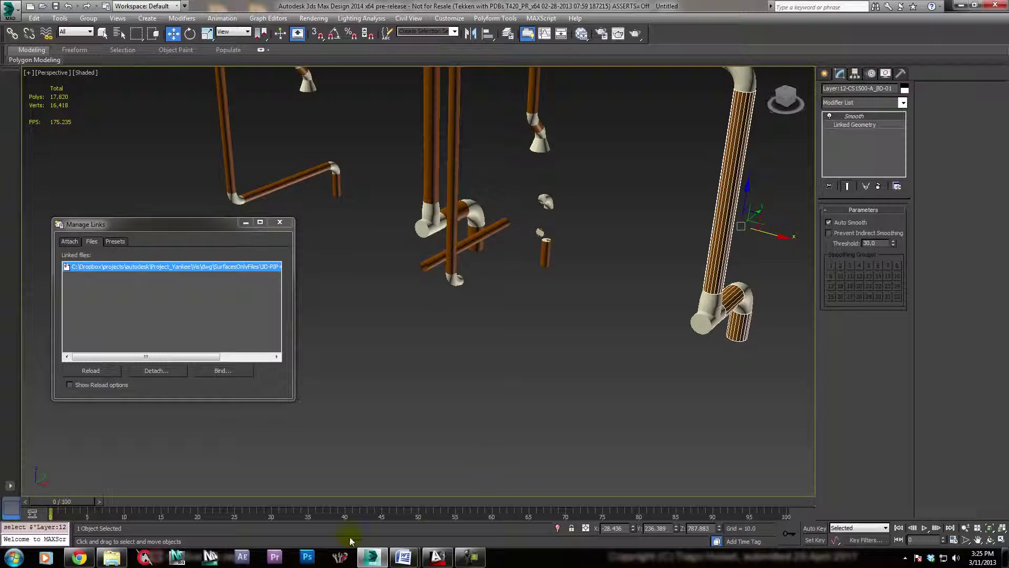
In AutoCAD, undo the pipe and elbow moves and save the drawing, returning to 3ds Max
left_click(437, 556)
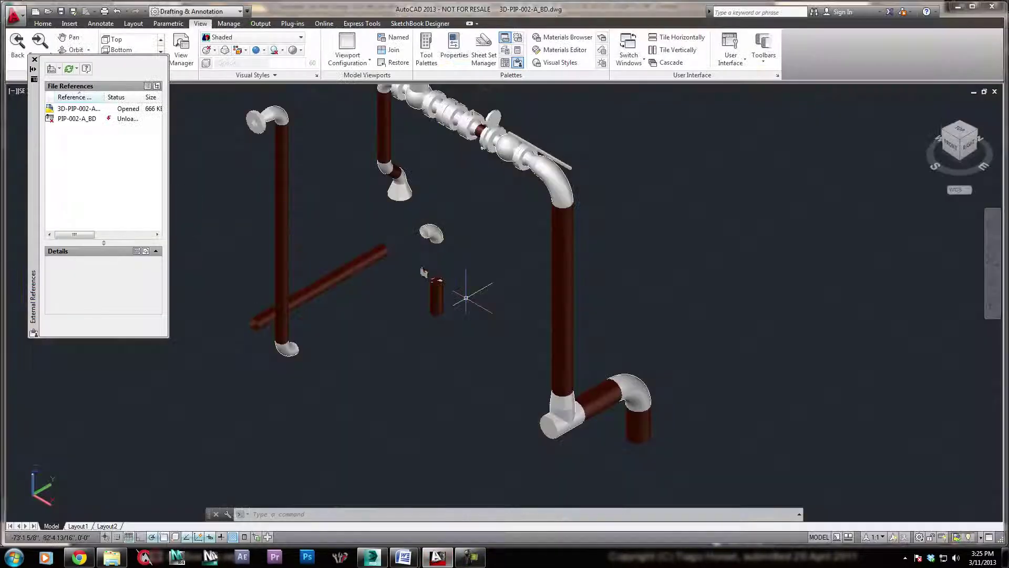
middle_click_drag(374, 360, 390, 329)
key("ctrl+z")
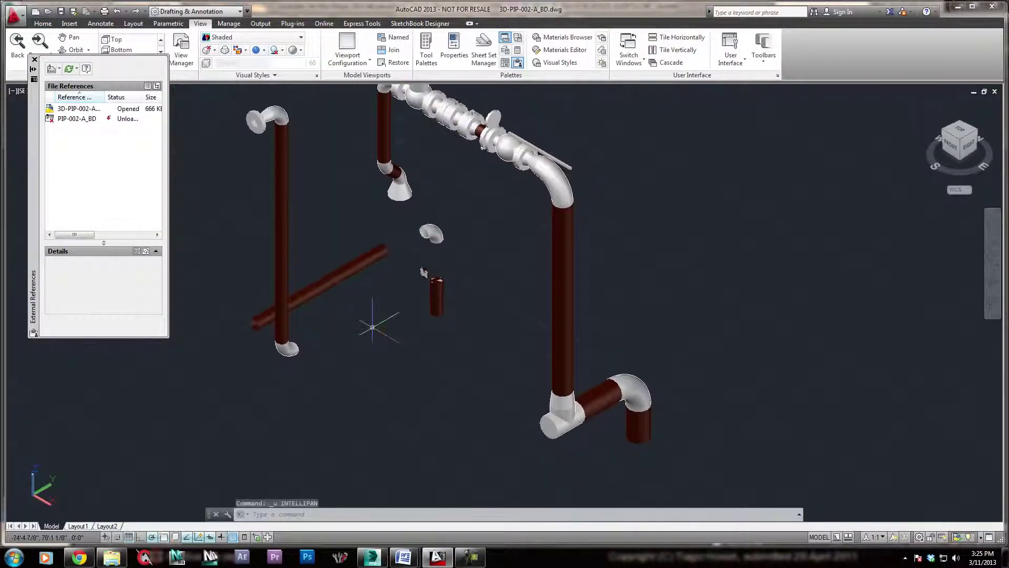
key("ctrl+z")
key("ctrl+z")
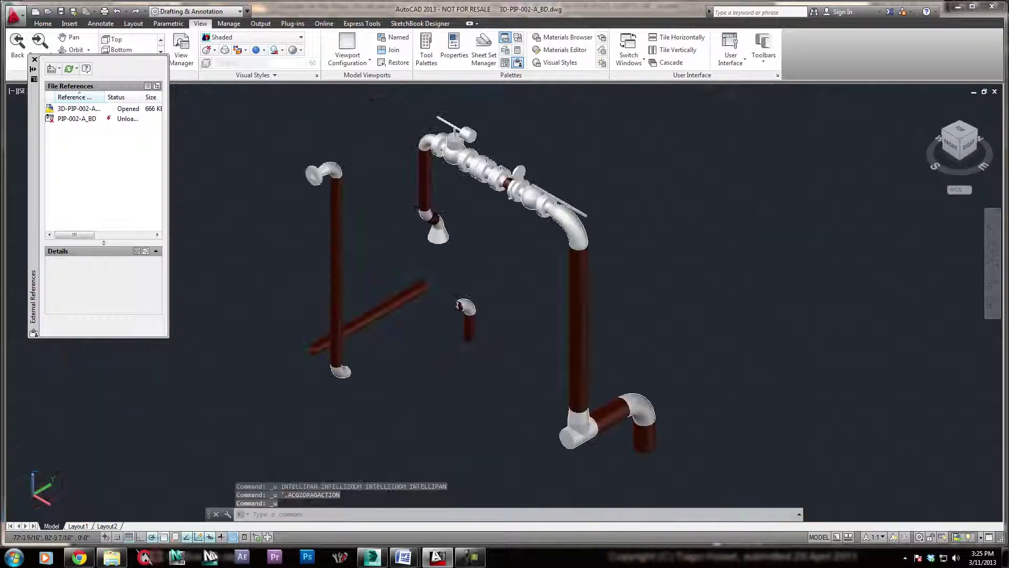
key("ctrl+z")
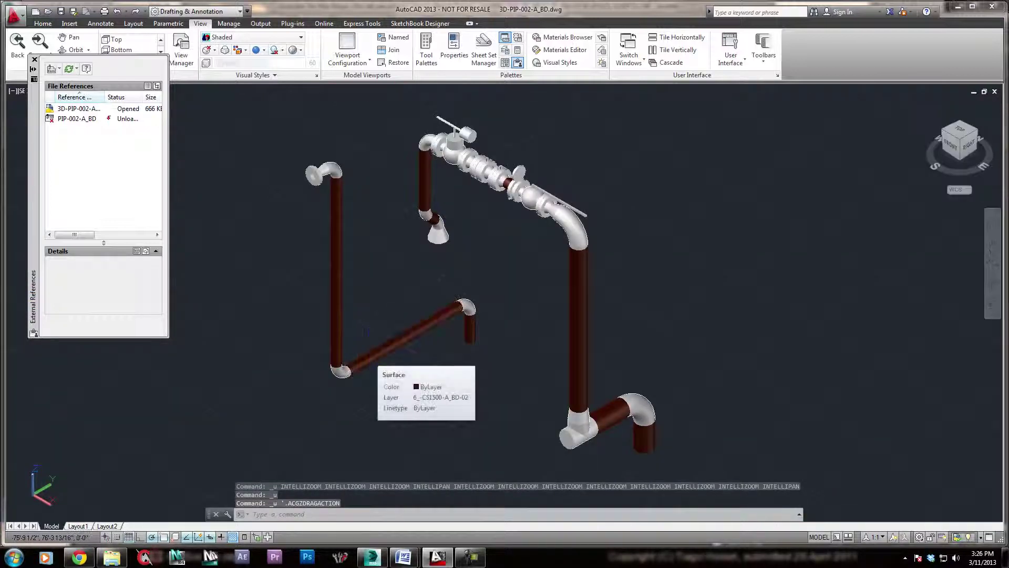
key("ctrl+s")
left_click(372, 556)
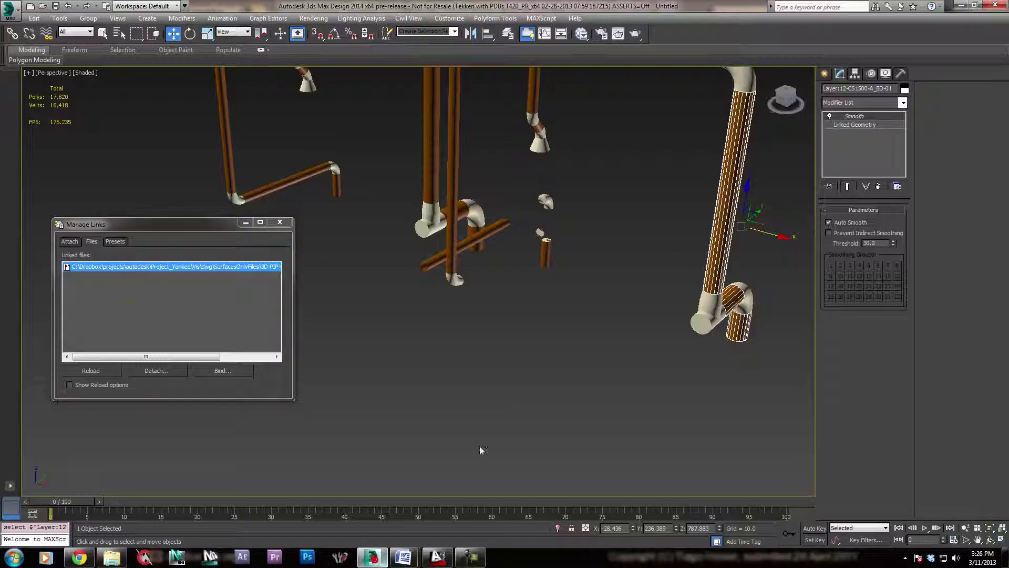
Reload the linked drawing to bring in the restored pipe and elbow positions, and check the linked pipe
left_click(98, 371)
middle_click_drag(509, 333, 549, 411, "alt")
left_click(548, 411)
middle_click_drag(657, 438, 612, 429)
left_click(613, 303)
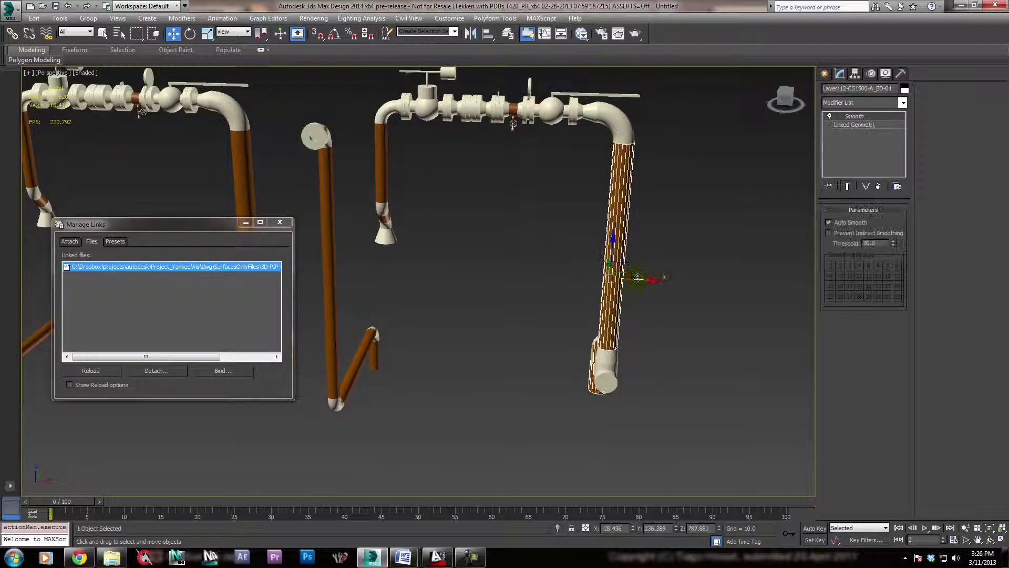
Move the linked pipe object along X to about 44.68, reload the linked drawing, and inspect the pipe's position
left_click_drag(637, 279, 752, 286)
middle_click_drag(631, 442, 351, 339)
left_click(101, 372)
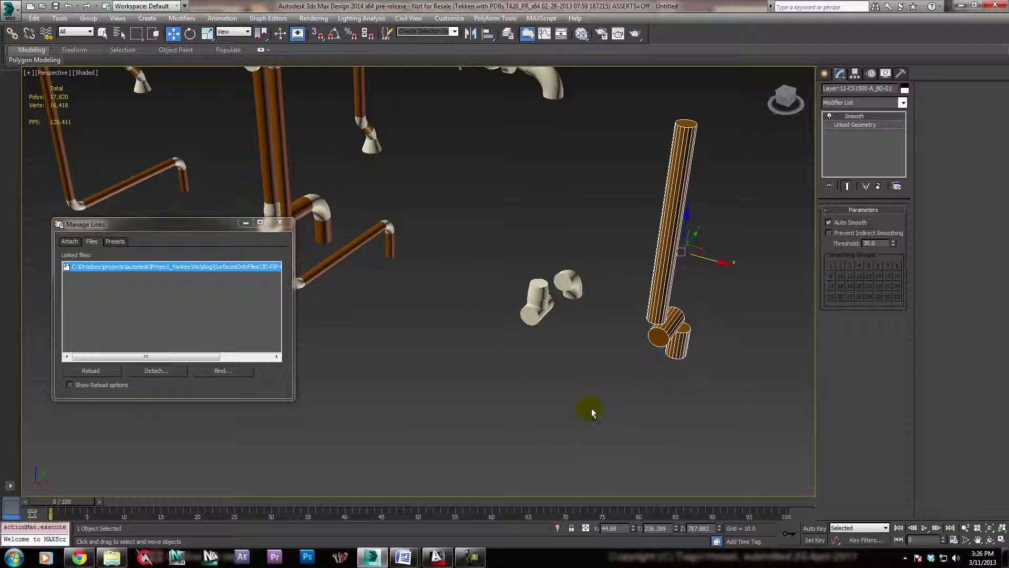
middle_click_drag(562, 411, 633, 402)
middle_click_drag(584, 382, 536, 411)
scroll(522, 404, "down", 3)
middle_click_drag(536, 411, 478, 361)
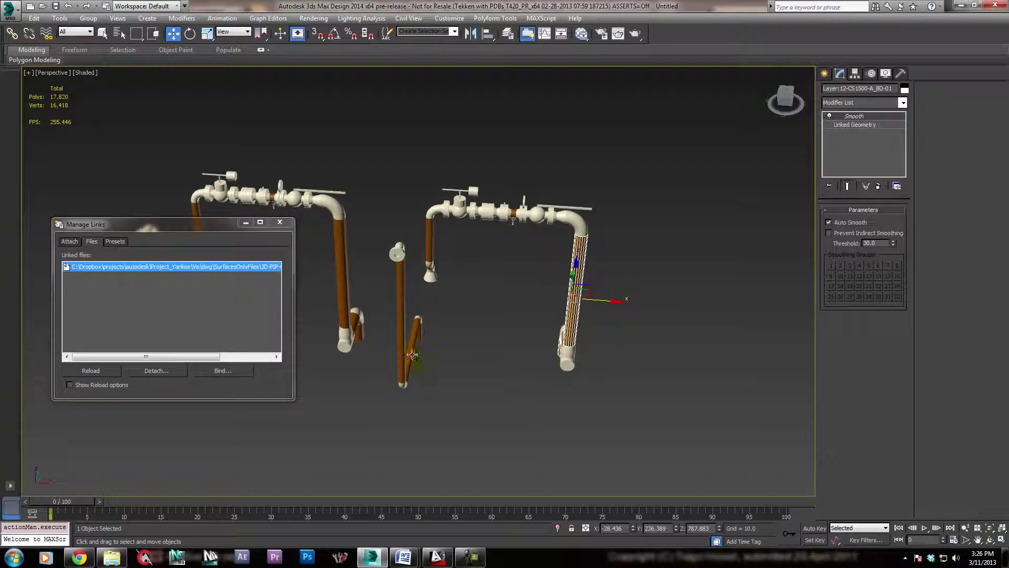
mouse_move(520, 379)
middle_mouse_down("alt")
mouse_move(491, 396)
mouse_move(518, 372)
middle_mouse_up("alt")
middle_click_drag(365, 367, 416, 375)
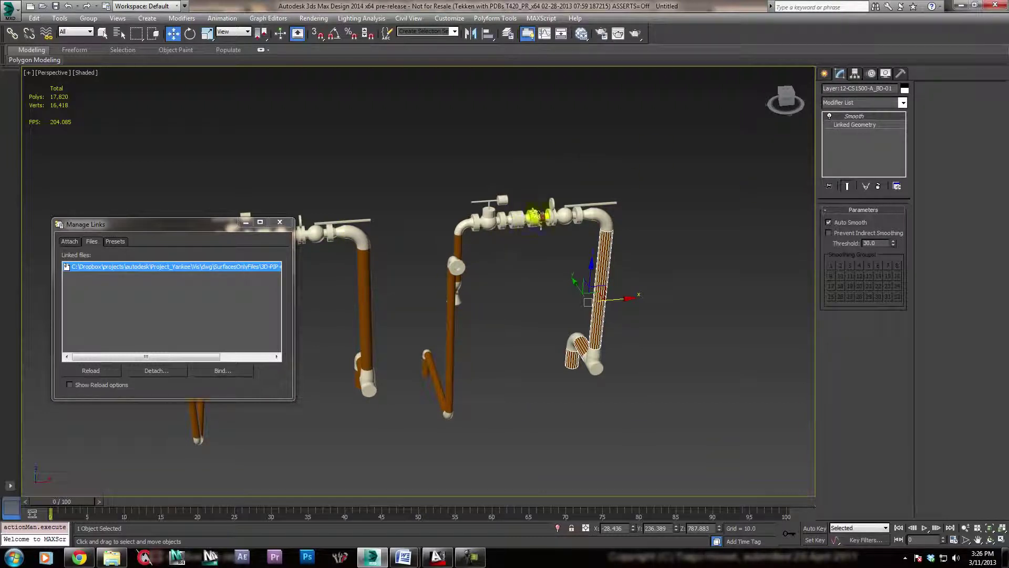
Close Manage Links, select all objects of the linked piping assembly, and try to delete them from the scene
left_click(278, 223)
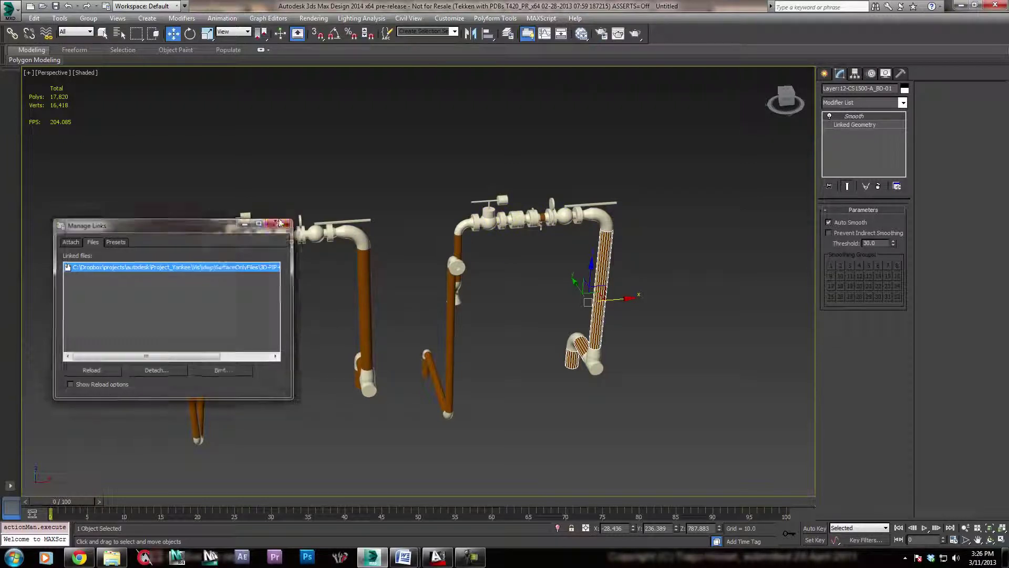
left_click_drag(707, 433, 679, 395)
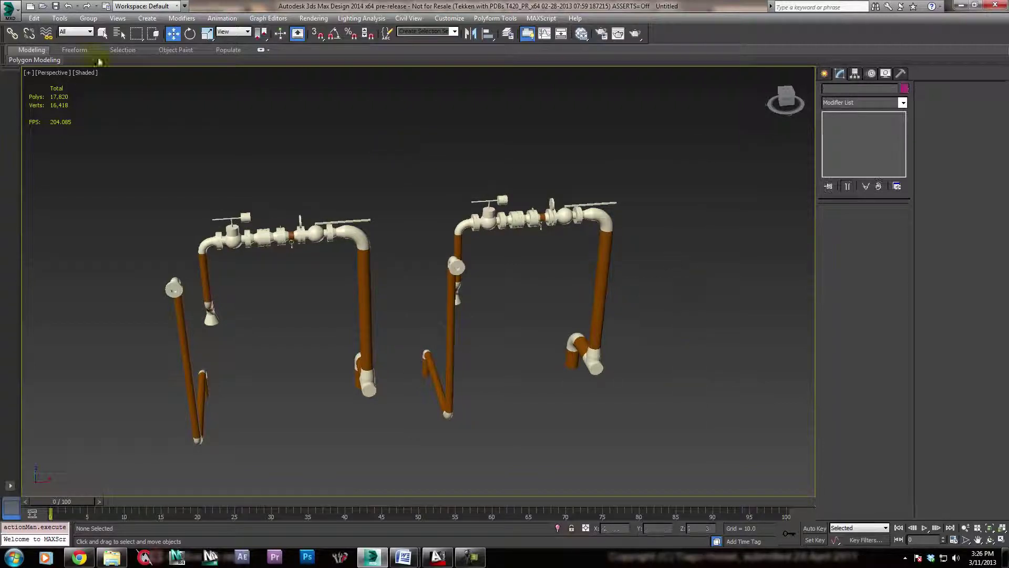
left_click(9, 10)
left_click_drag(728, 451, 410, 146)
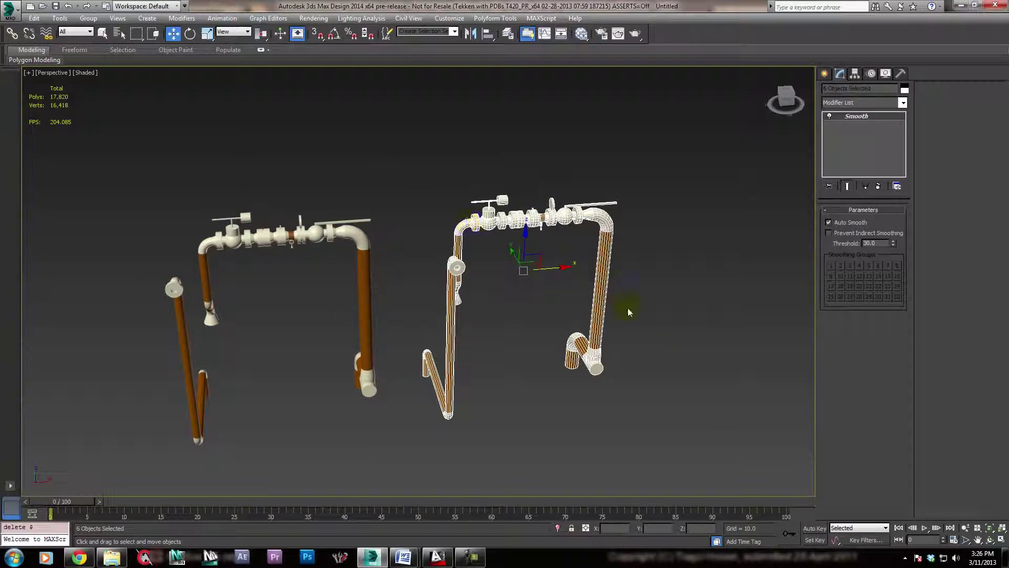
middle_click_drag(677, 314, 654, 348)
left_click(656, 347)
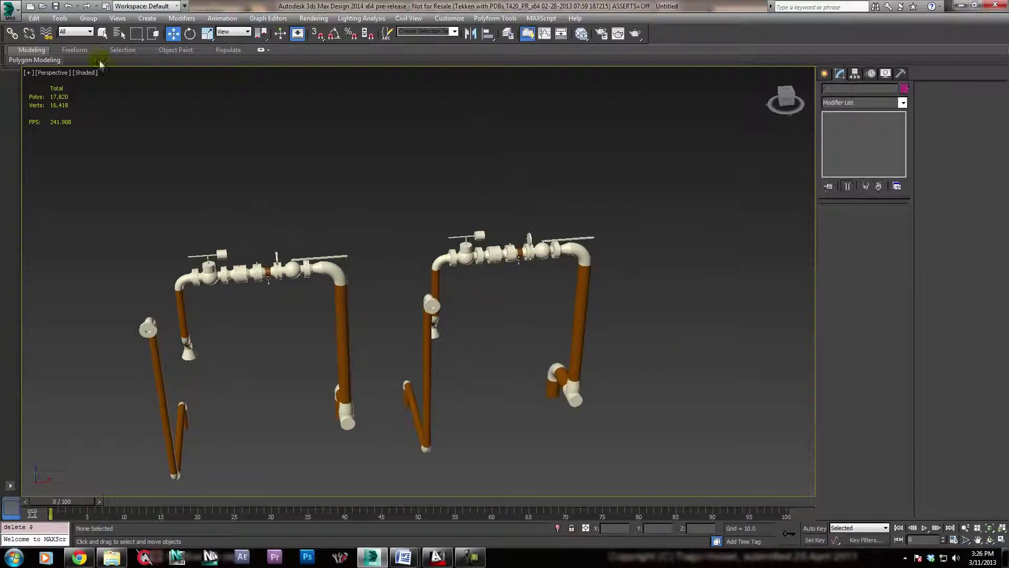
Detach the linked drawing through Manage Links, accept removal of its associated objects, and close the window
left_click(9, 9)
mouse_move(73, 225)
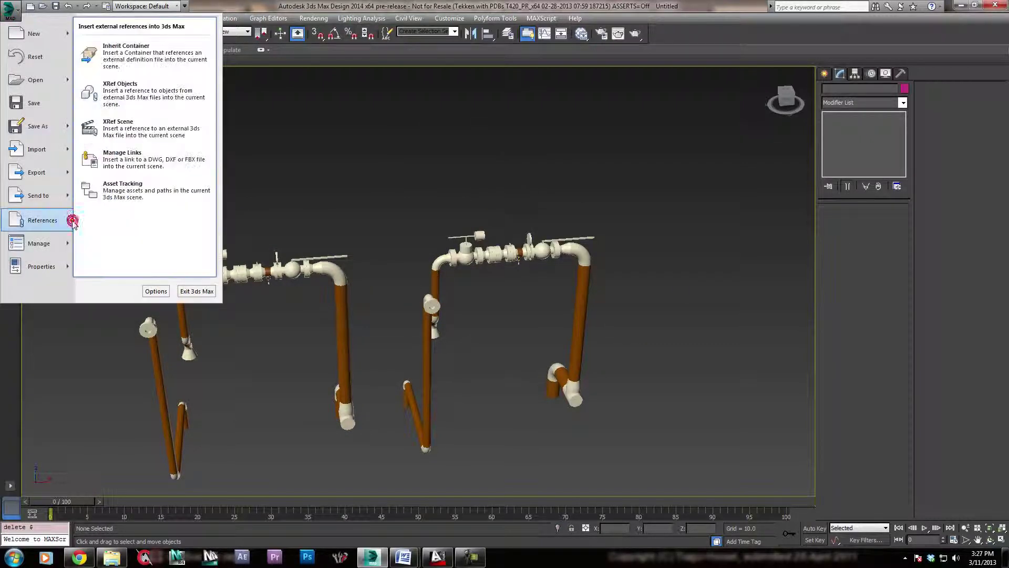
left_click(118, 158)
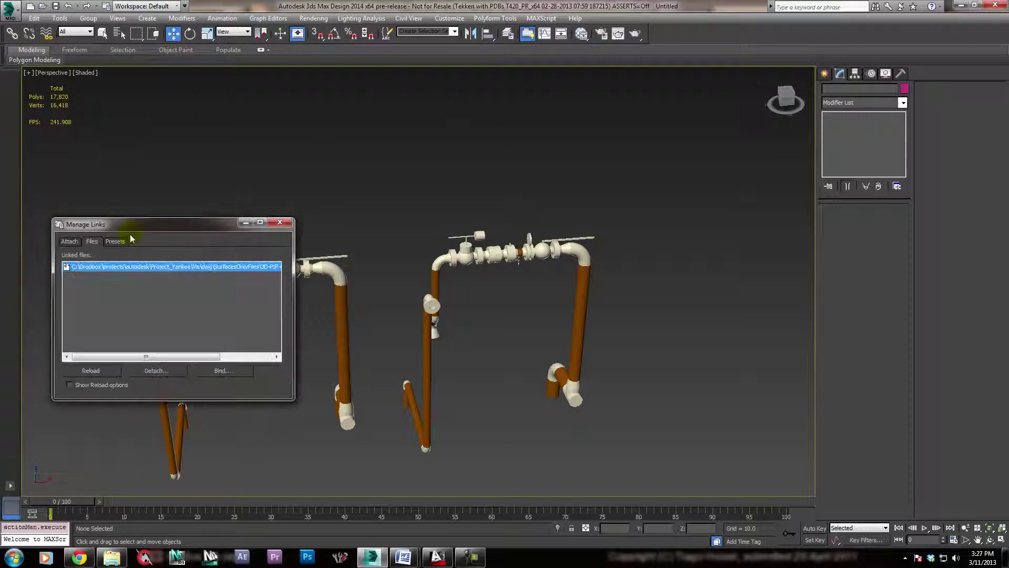
left_click(151, 372)
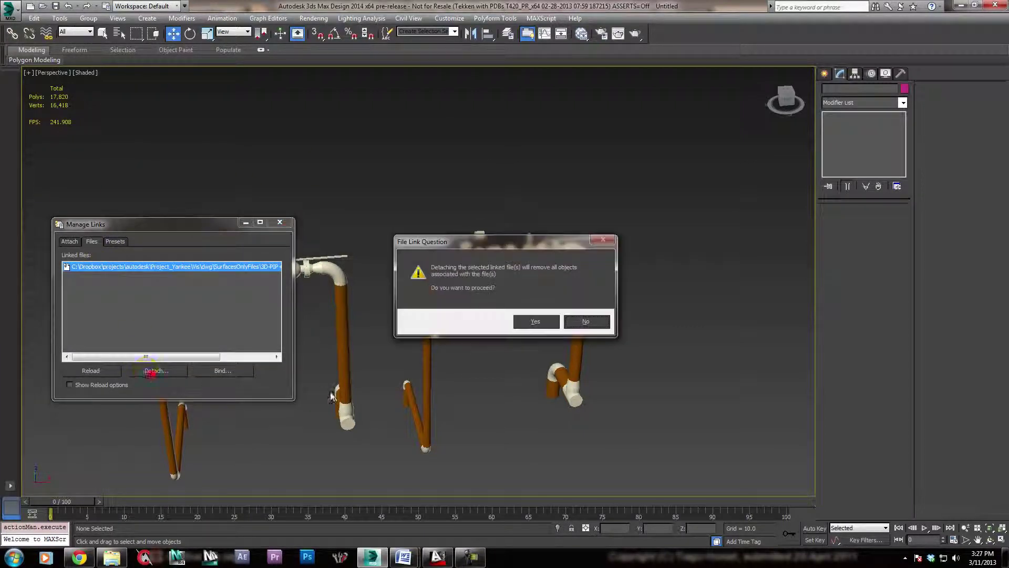
left_click(540, 319)
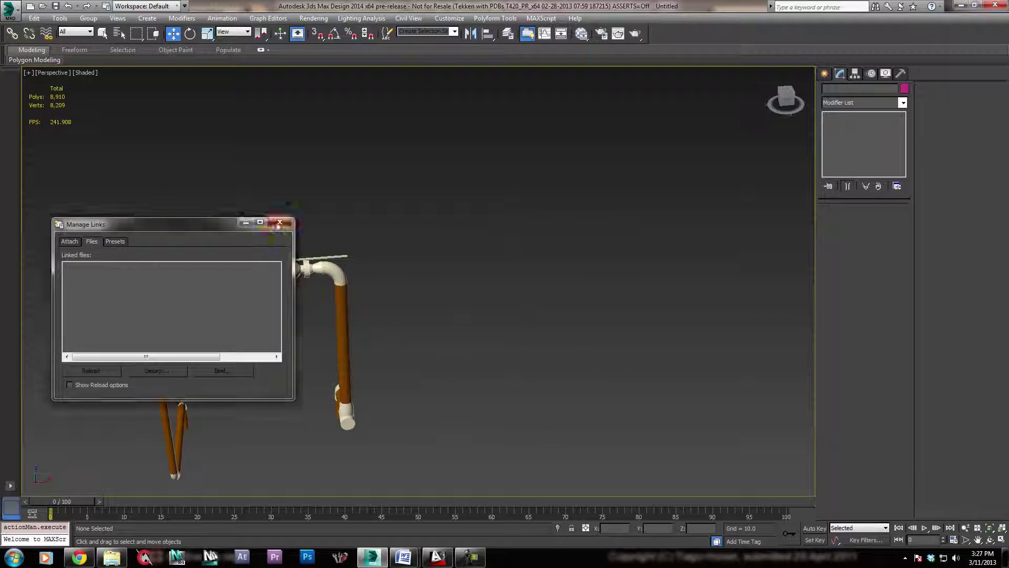
left_click(279, 221)
Delete all remaining piping objects from the scene and show the home grid in the Perspective view
middle_click_drag(485, 394, 534, 428, "alt")
key("ctrl+a")
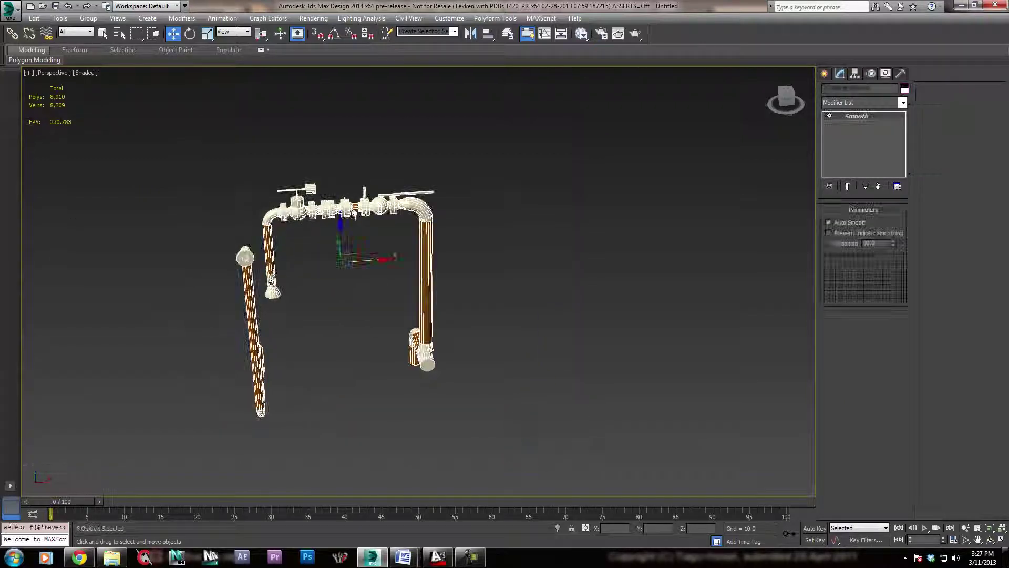
key("Delete")
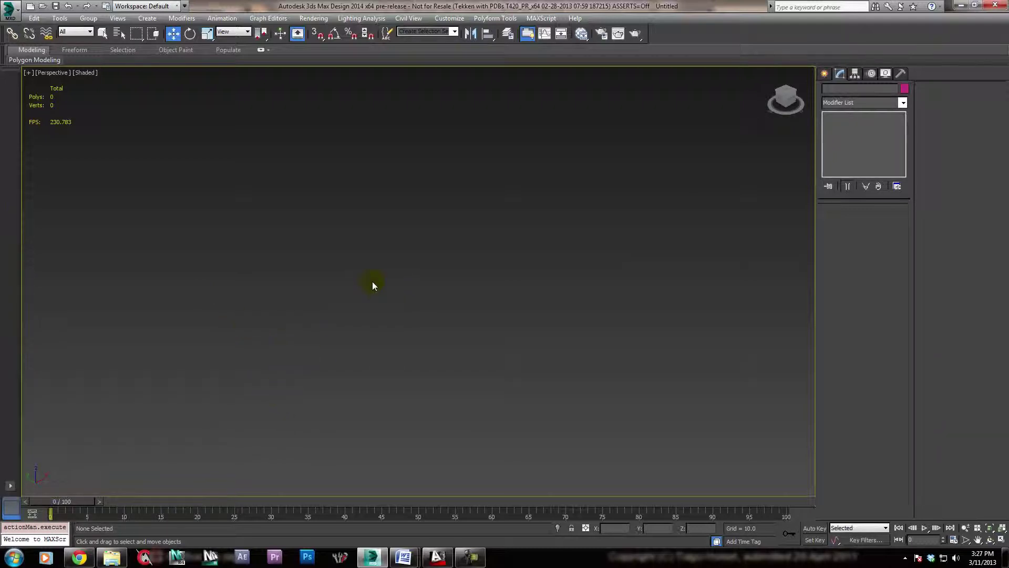
key("g")
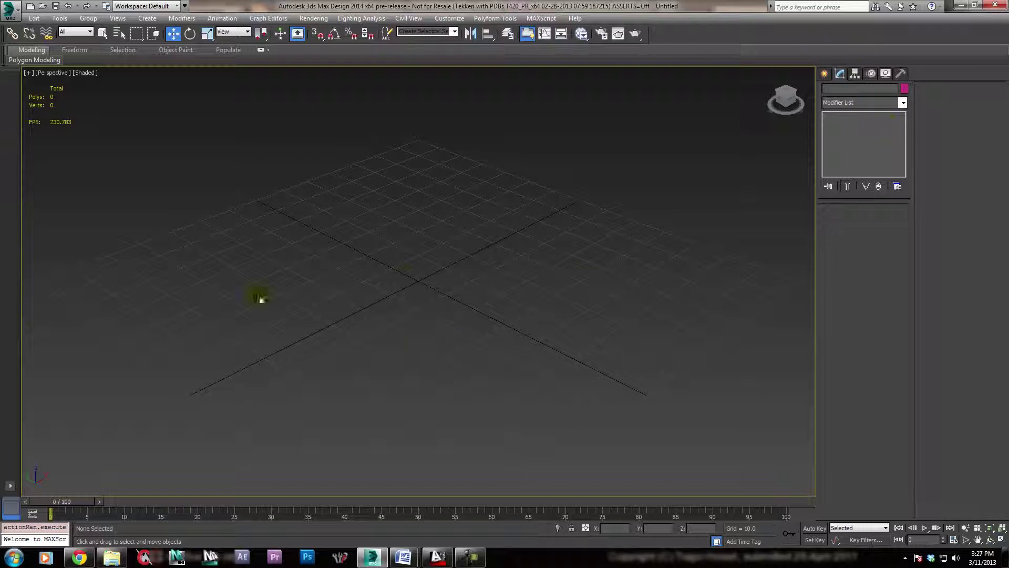
middle_click_drag(428, 279, 498, 444, "alt")
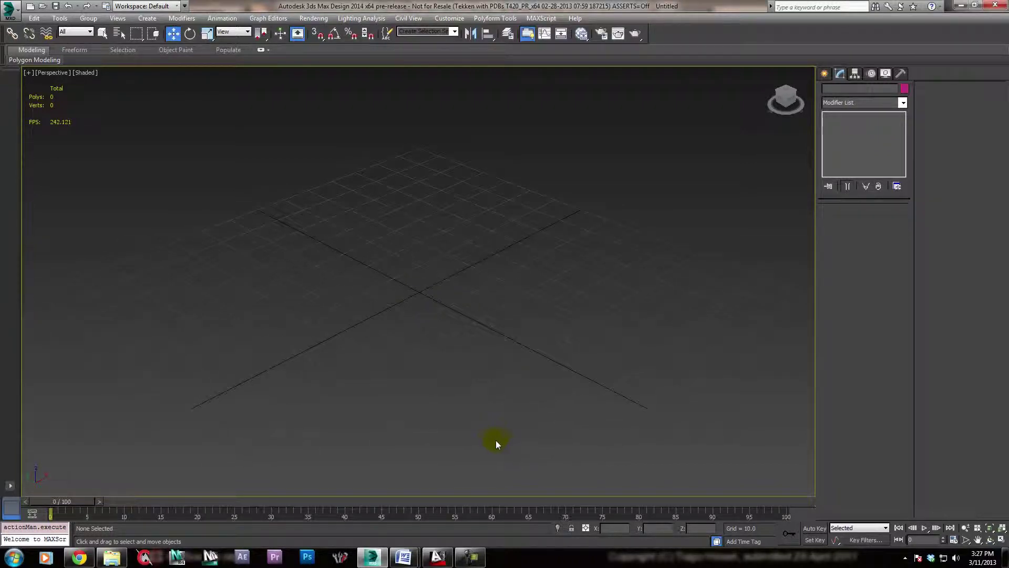